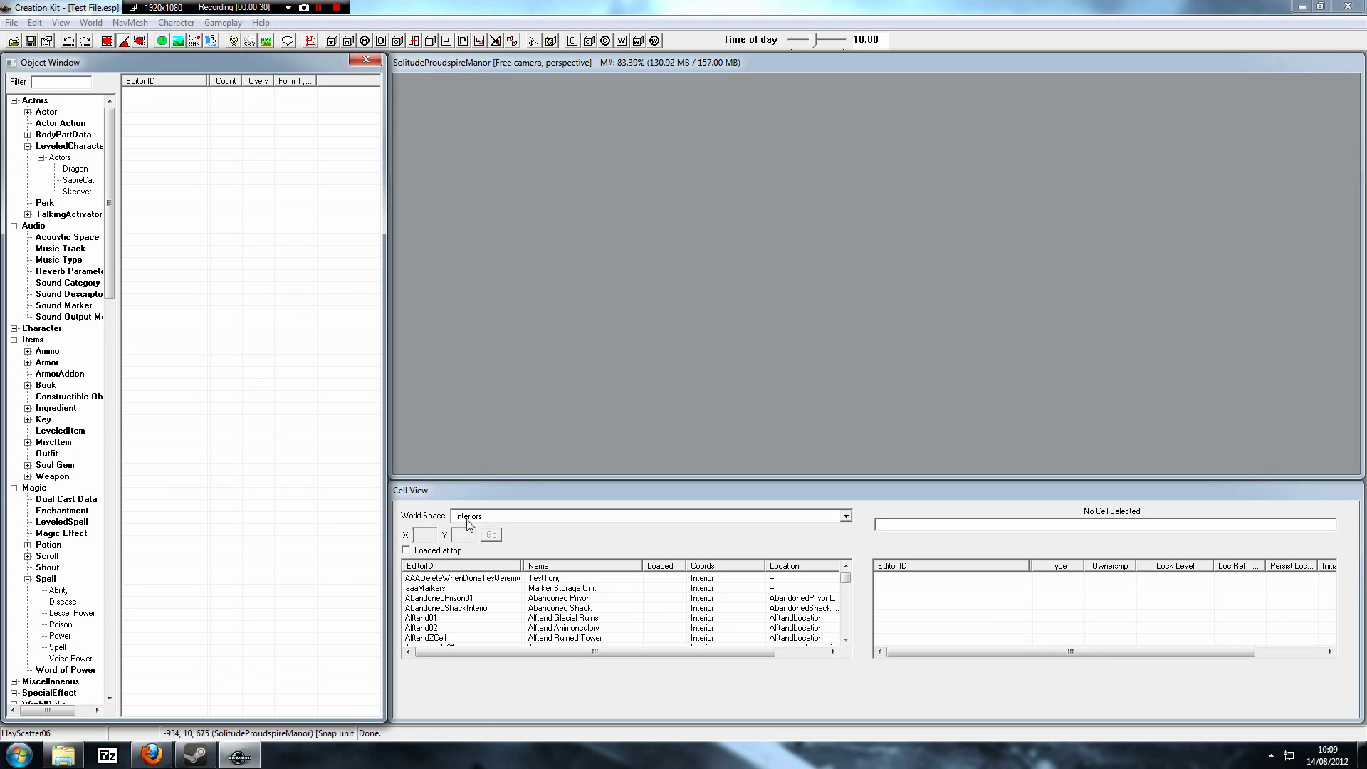
Load the SolitudeProudspireManor interior cell and accept all its warnings
{"action": "left_click", "coordinate": [445, 598]}
{"action": "type", "text": "solitudep"}
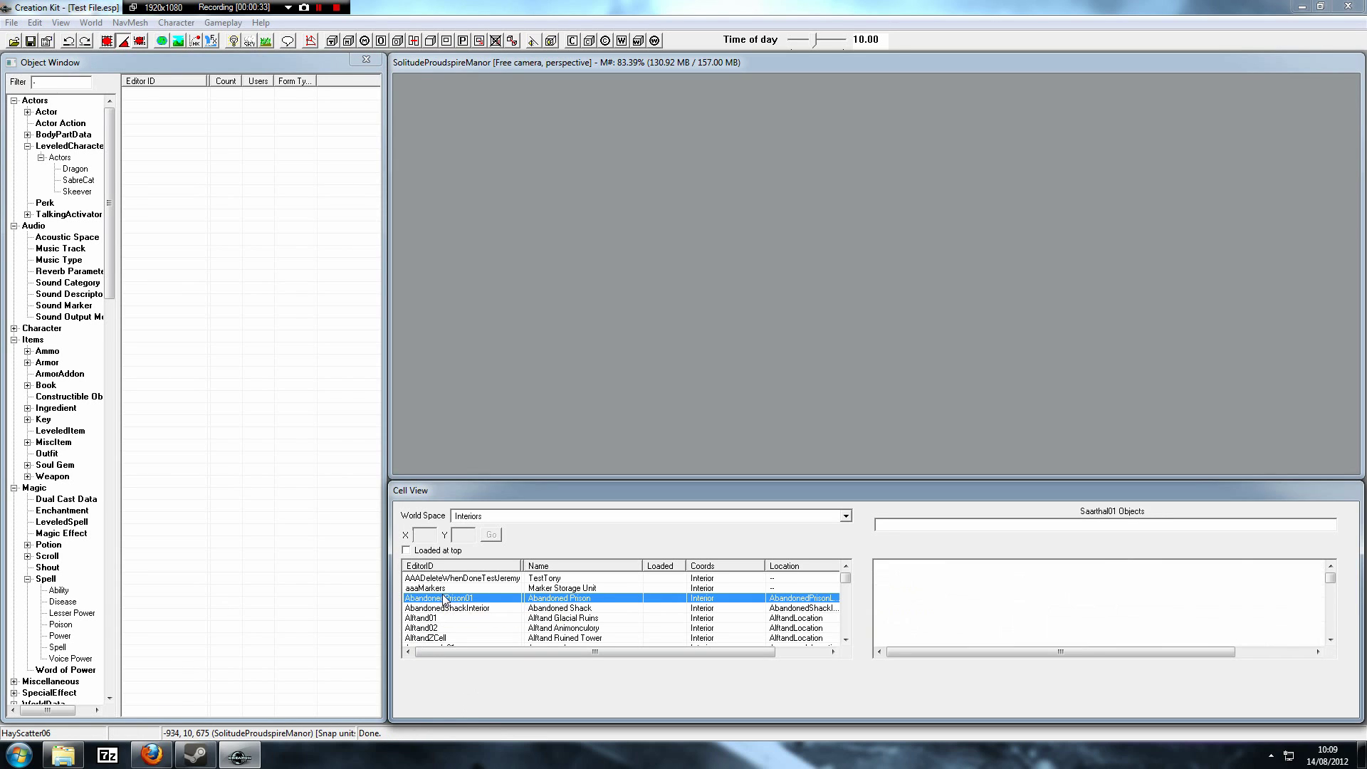
{"action": "double_click", "coordinate": [447, 638]}
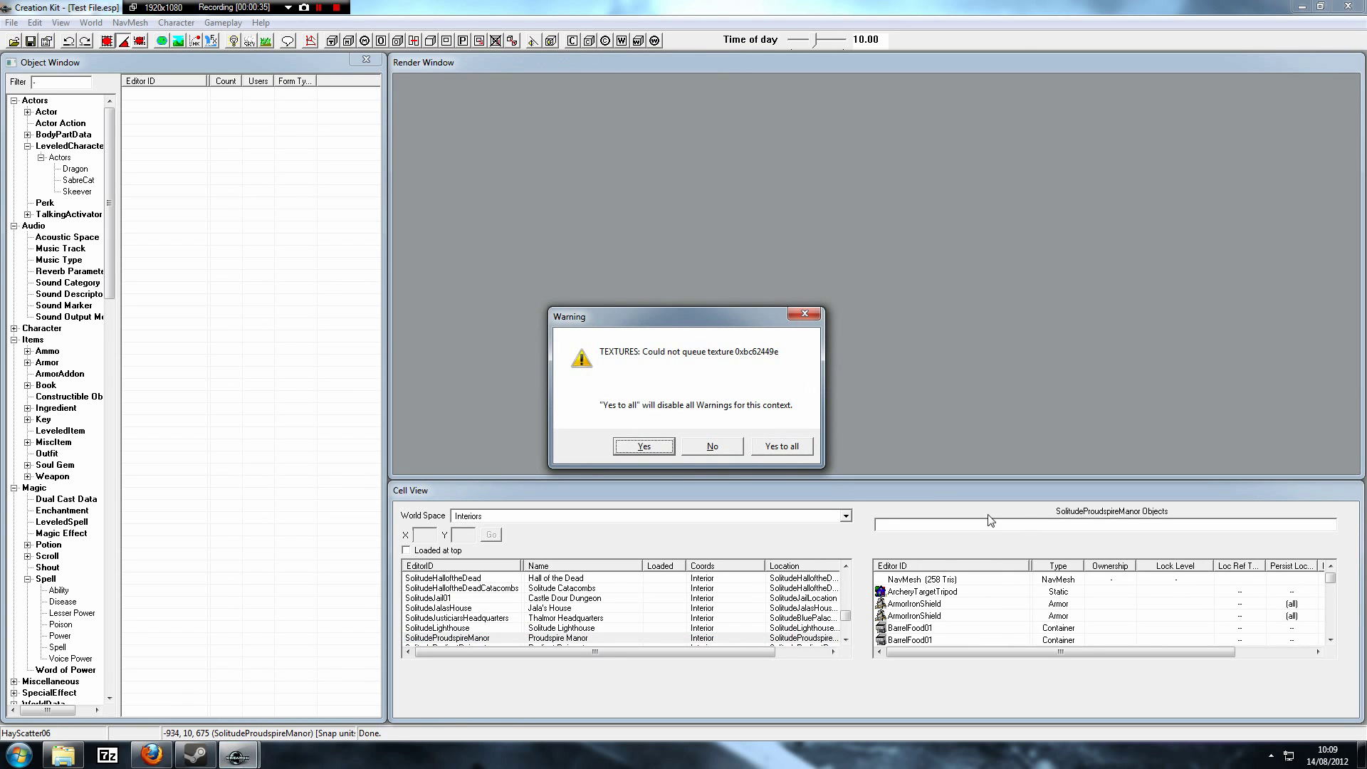
{"action": "left_click", "coordinate": [781, 446]}
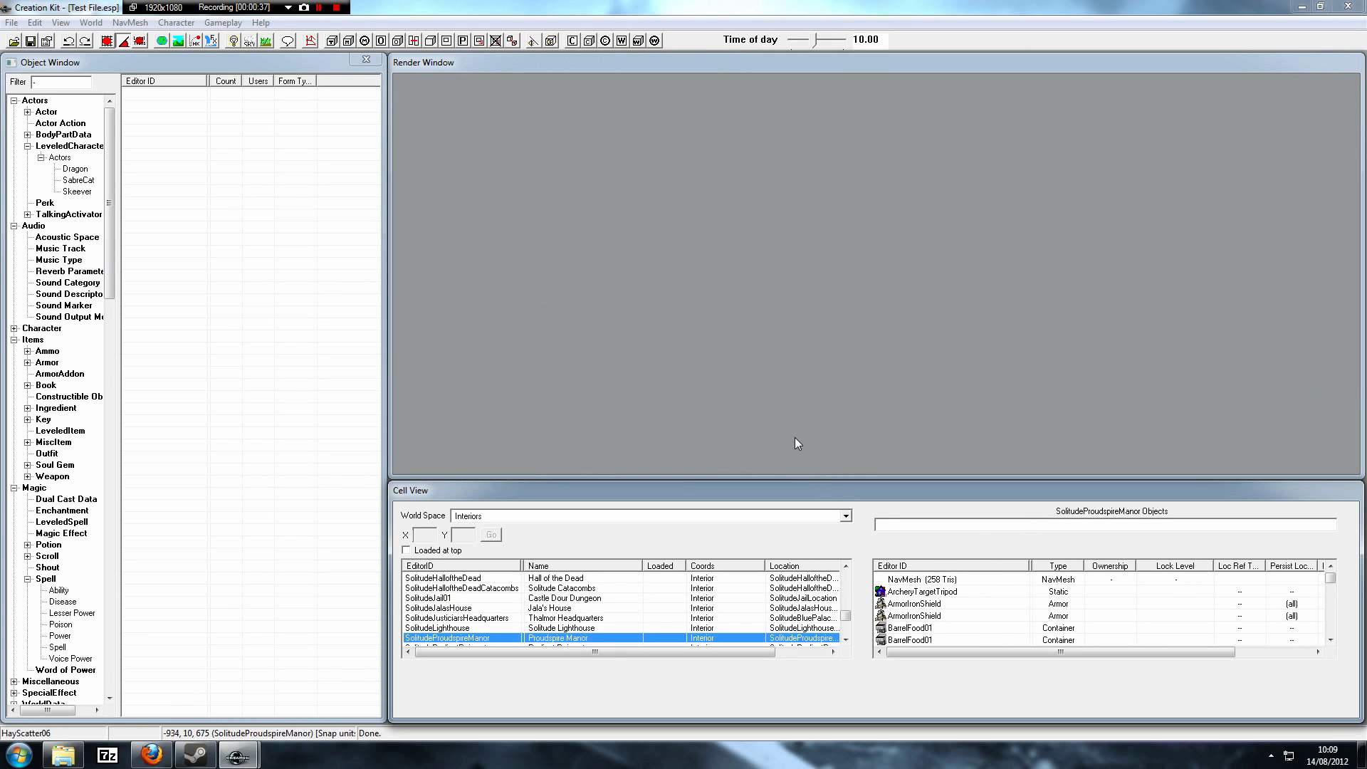
{"action": "left_click", "coordinate": [797, 445]}
{"action": "left_click", "coordinate": [800, 446]}
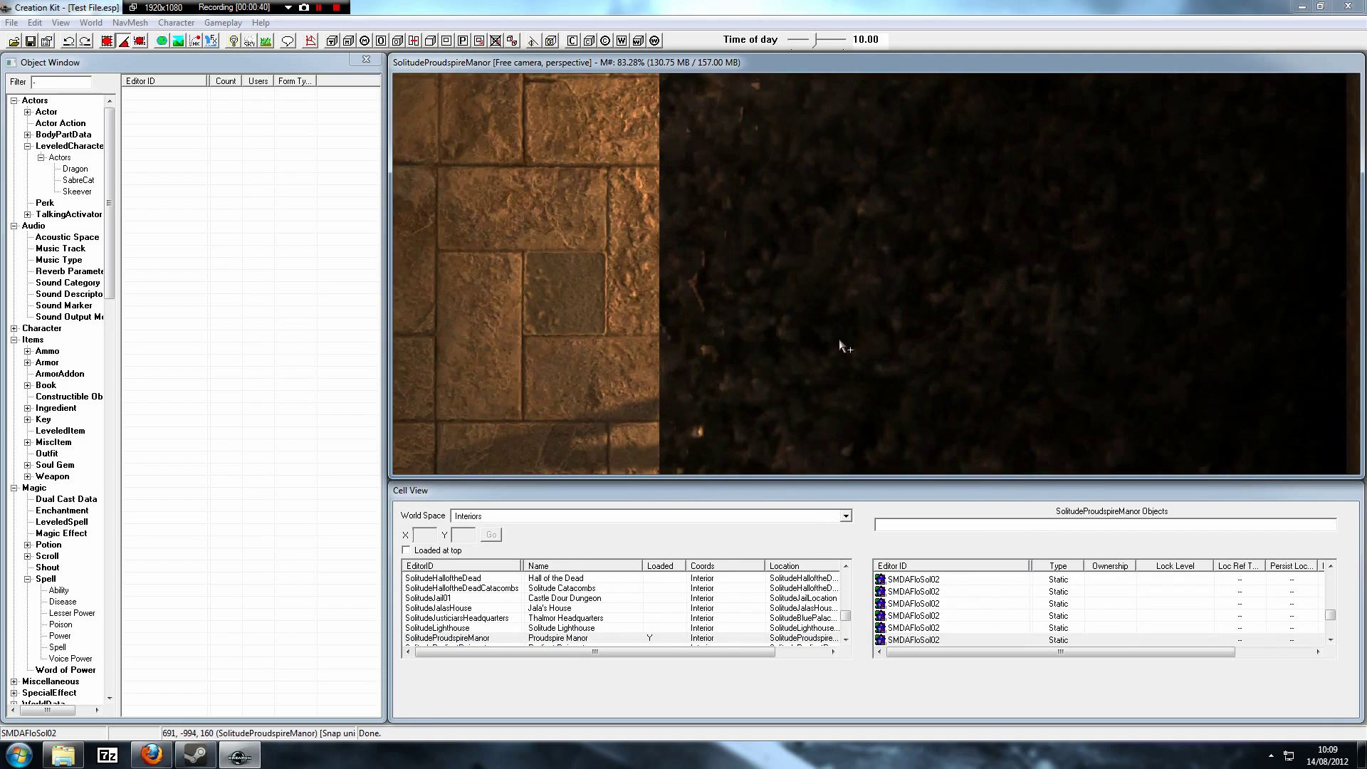
Switch on bright lighting for the manor interior in the render view
{"action": "middle_click_drag", "start_coordinate": [840, 342], "coordinate": [715, 258], "text": "shift"}
{"action": "scroll", "coordinate": [751, 230], "scroll_direction": "up", "scroll_amount": 2}
{"action": "key", "text": "a"}
{"action": "scroll", "coordinate": [715, 258], "scroll_direction": "up", "scroll_amount": 3}
{"action": "middle_click_drag", "start_coordinate": [798, 253], "coordinate": [789, 257]}
{"action": "scroll", "coordinate": [789, 257], "scroll_direction": "up", "scroll_amount": 2}
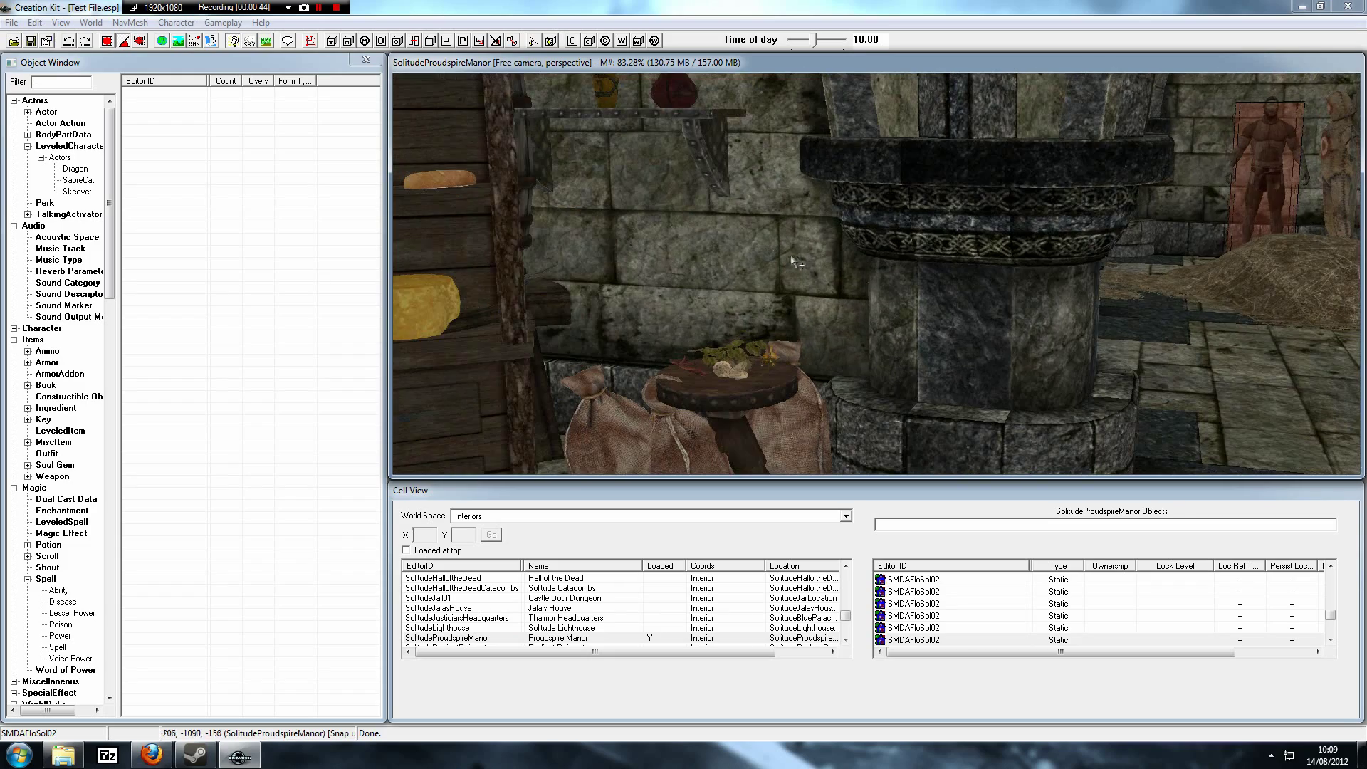
{"action": "left_click", "coordinate": [498, 246]}
{"action": "middle_click_drag", "start_coordinate": [605, 259], "coordinate": [654, 244], "text": "shift"}
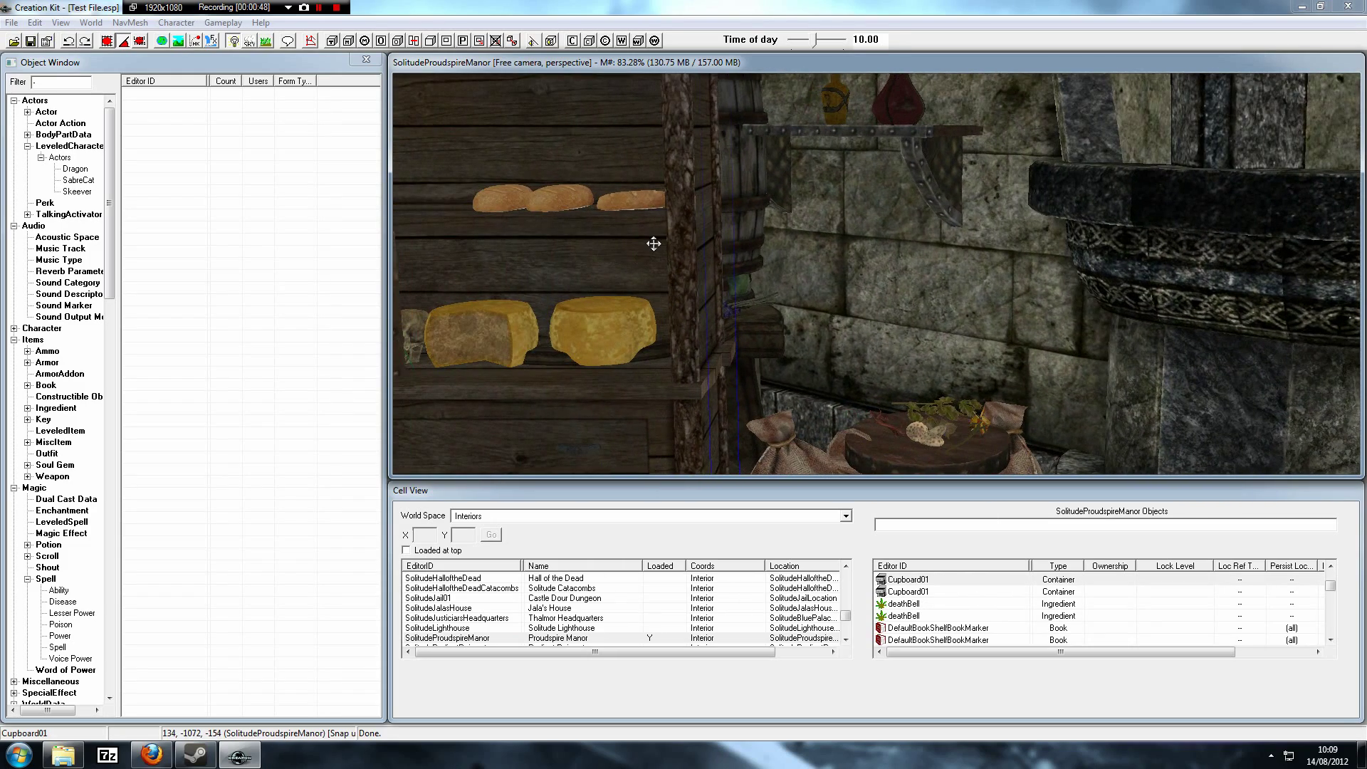
{"action": "key", "text": "Delete"}
{"action": "left_click", "coordinate": [609, 321]}
{"action": "key", "text": "Delete"}
{"action": "left_click", "coordinate": [511, 329]}
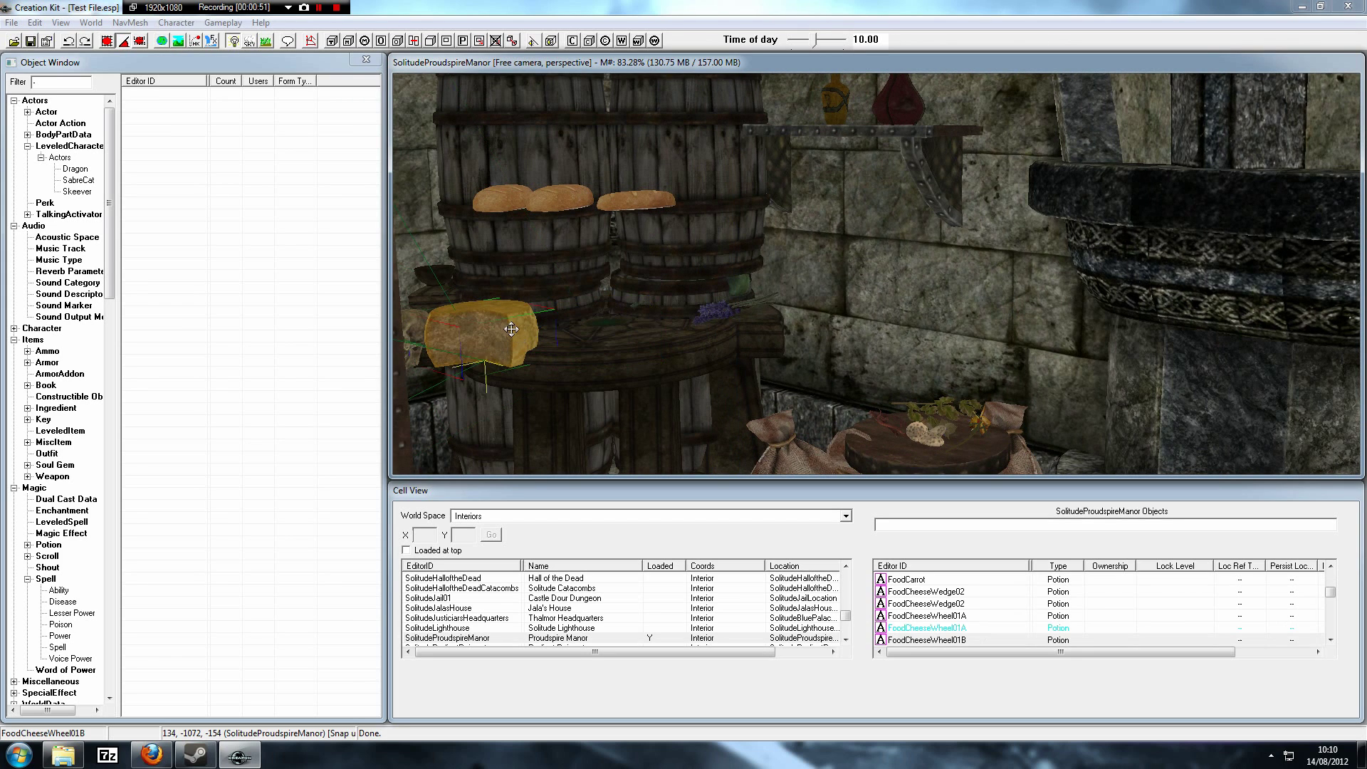
{"action": "key", "text": "Delete"}
{"action": "left_click_drag", "start_coordinate": [560, 203], "coordinate": [489, 198]}
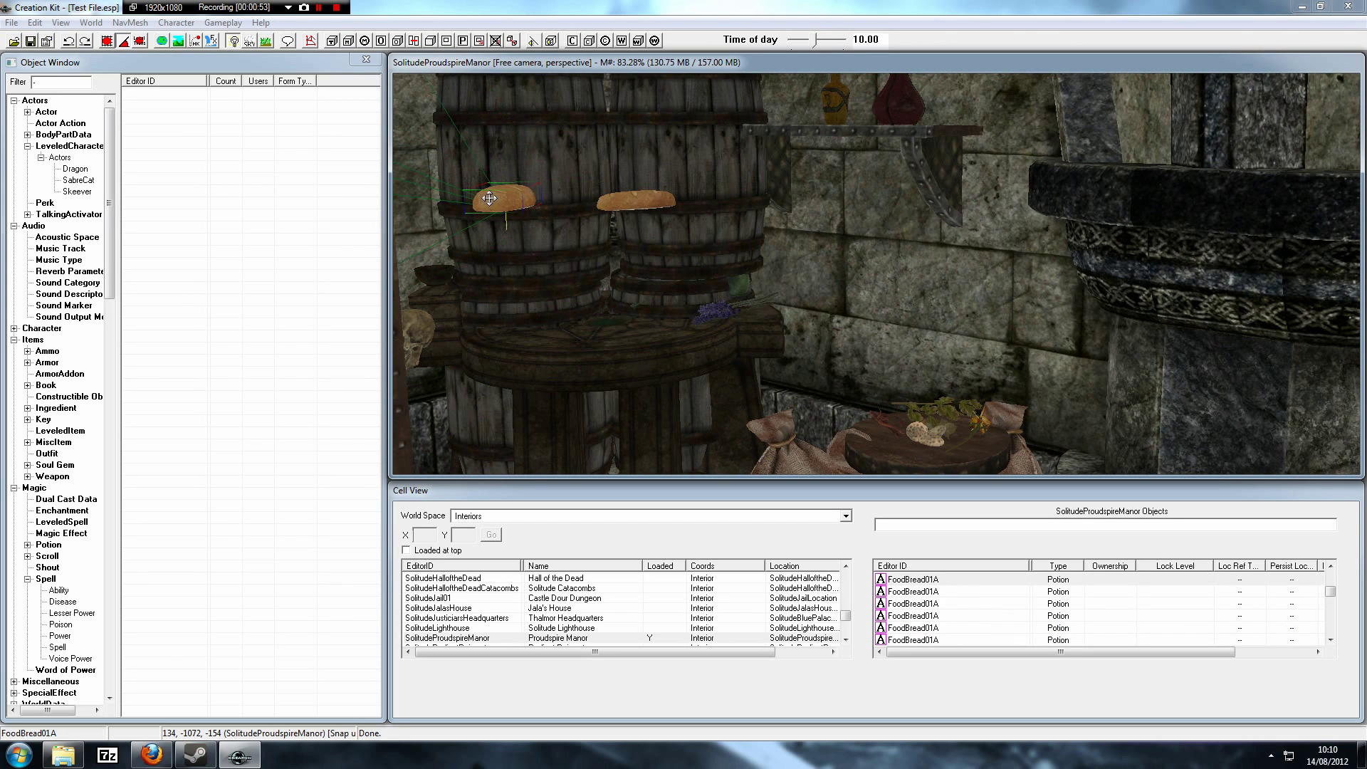
{"action": "key", "text": "Delete"}
{"action": "key", "text": "F5"}
Hide the Cupboard01 container standing in front of the barrels
{"action": "left_click", "coordinate": [615, 263]}
{"action": "key", "text": "1"}
{"action": "key", "text": "1"}
{"action": "key", "text": "1"}
{"action": "key", "text": "1"}
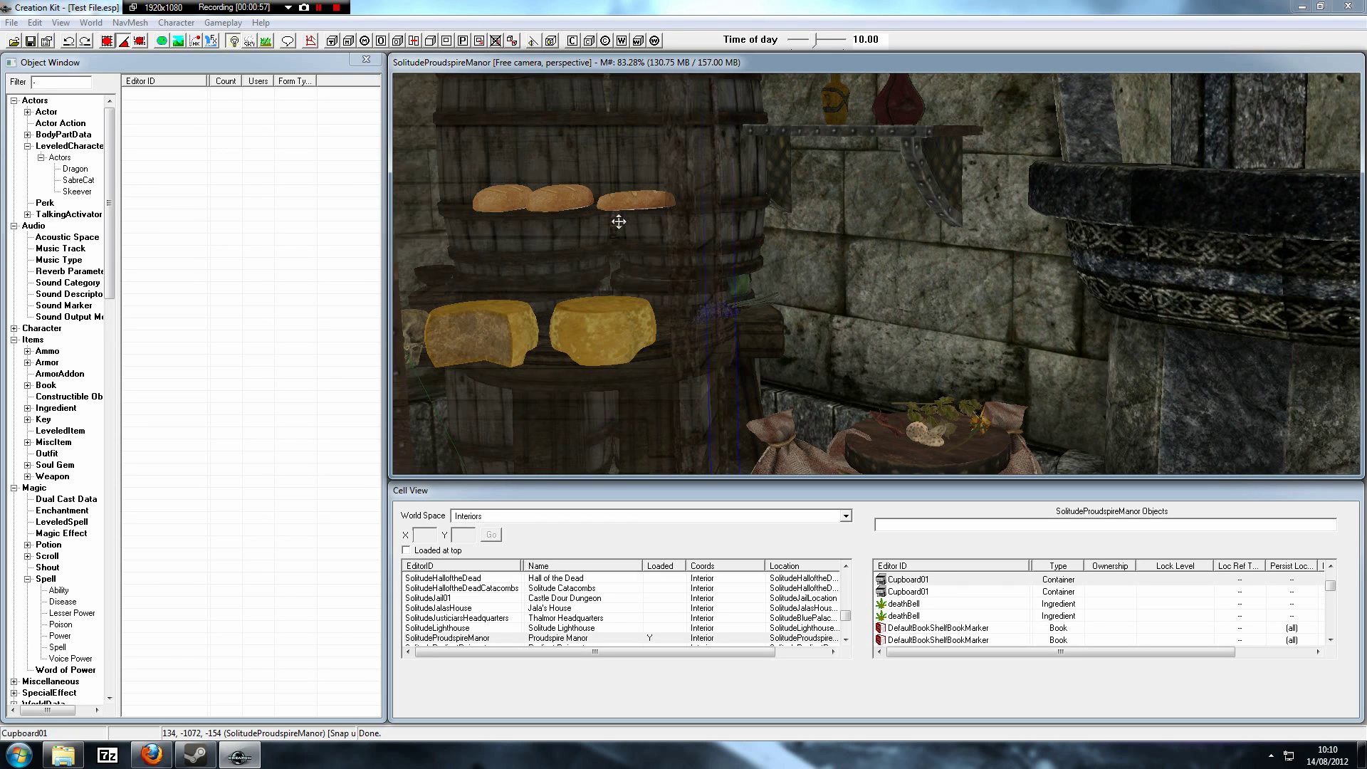
{"action": "key", "text": "1"}
Hide the three bread loaves, the two cheese wheels and the two tall food barrels as one selection
{"action": "left_click", "coordinate": [630, 212]}
{"action": "left_click", "coordinate": [628, 206]}
{"action": "left_click", "coordinate": [554, 199], "text": "ctrl"}
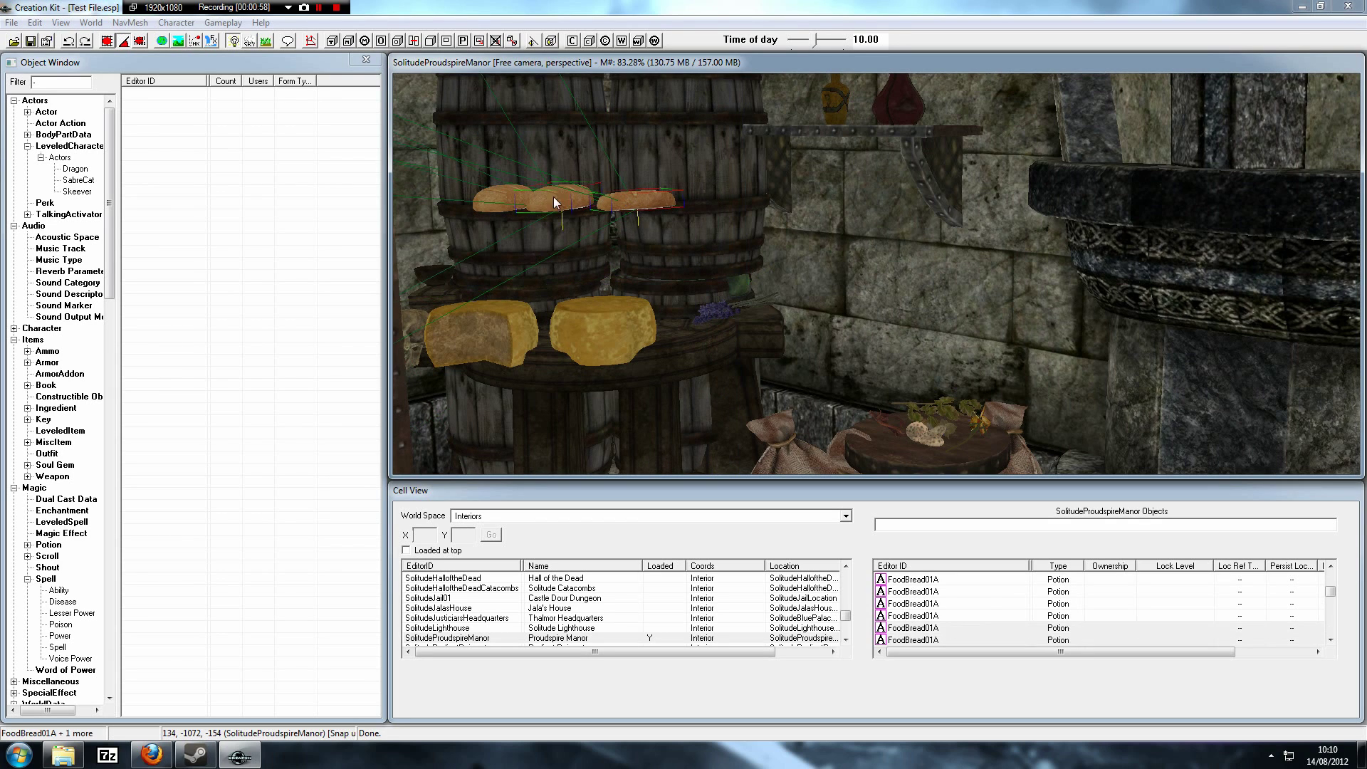
{"action": "left_click", "coordinate": [489, 203], "text": "ctrl"}
{"action": "left_click", "coordinate": [522, 330], "text": "ctrl"}
{"action": "left_click", "coordinate": [624, 323], "text": "ctrl"}
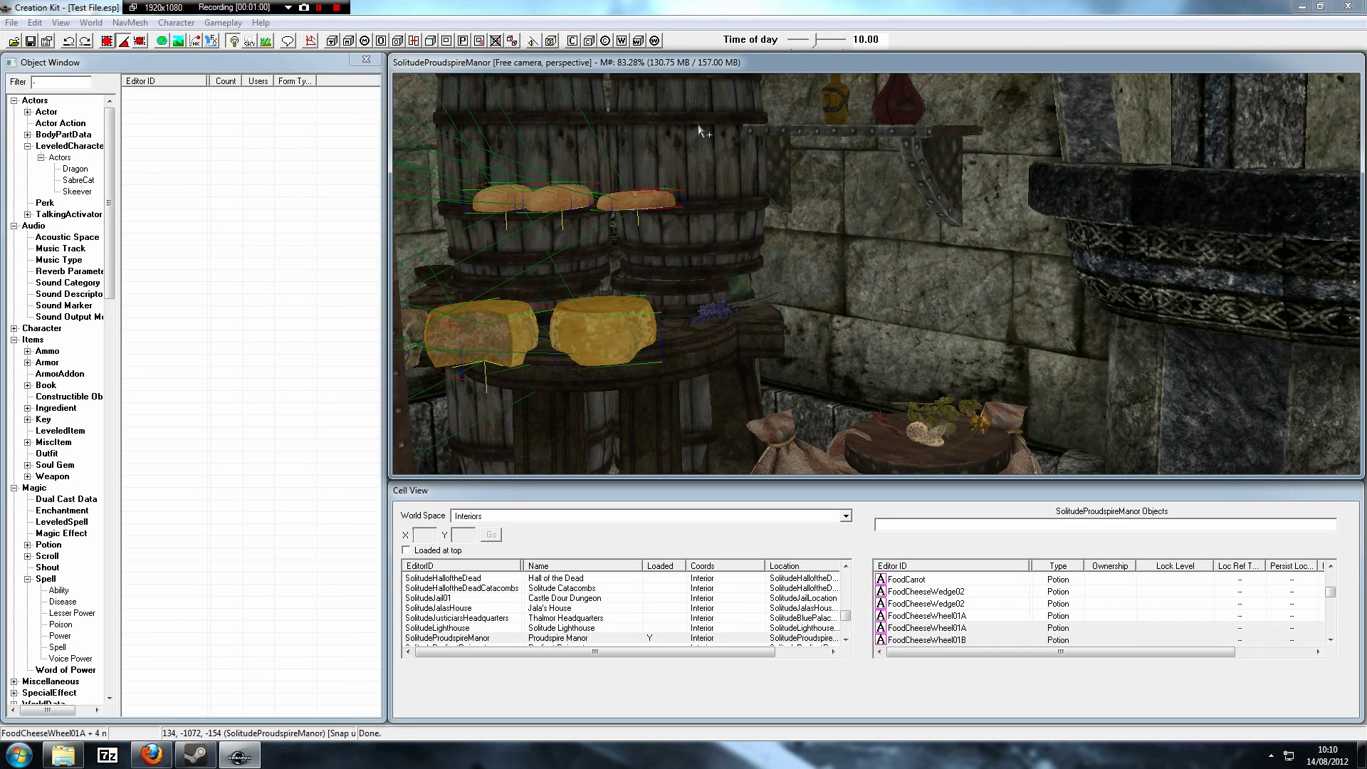
{"action": "left_click", "coordinate": [699, 126], "text": "ctrl"}
{"action": "left_click", "coordinate": [547, 153], "text": "ctrl"}
{"action": "key", "text": "1"}
{"action": "key", "text": "1"}
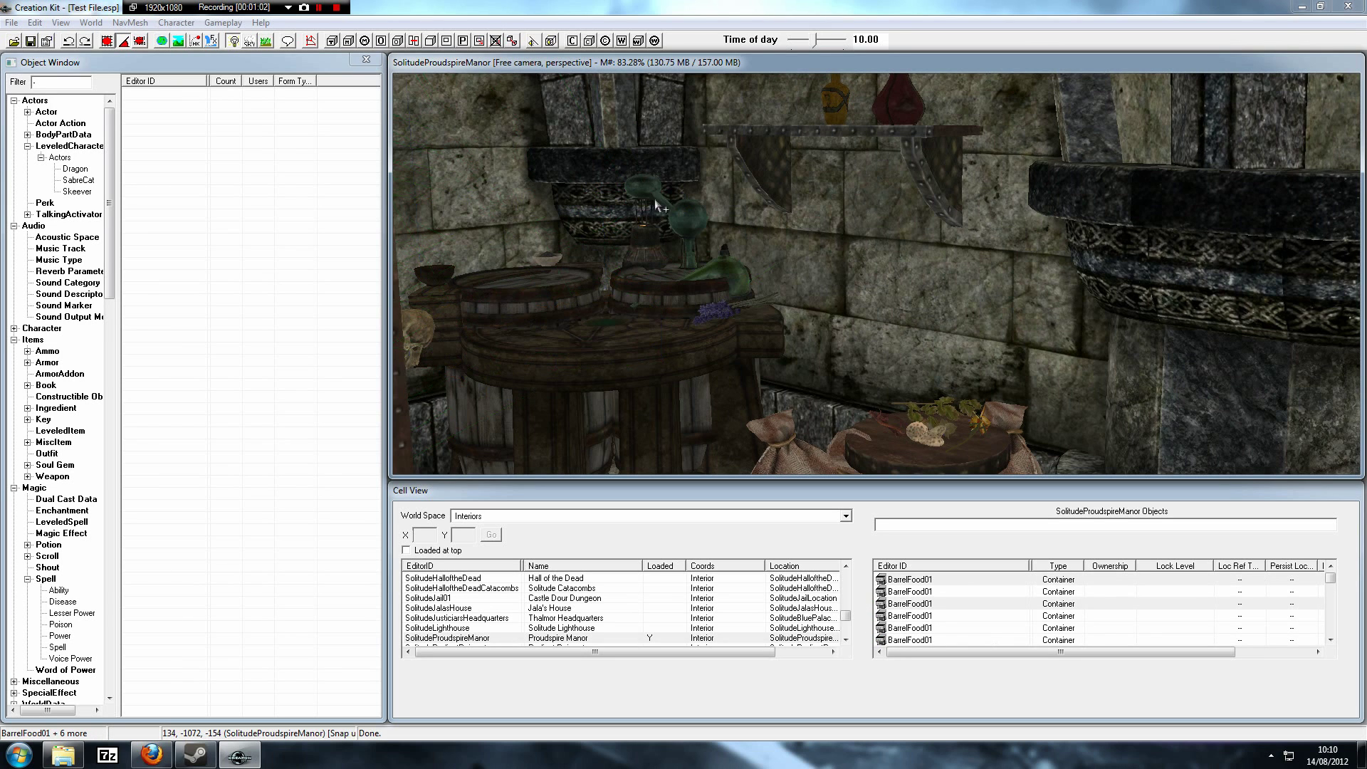
Filter the list of all object types for "satchel"
{"action": "scroll", "coordinate": [716, 308], "scroll_direction": "up", "scroll_amount": 2}
{"action": "middle_click_drag", "start_coordinate": [675, 332], "coordinate": [793, 230]}
{"action": "left_click", "coordinate": [68, 81]}
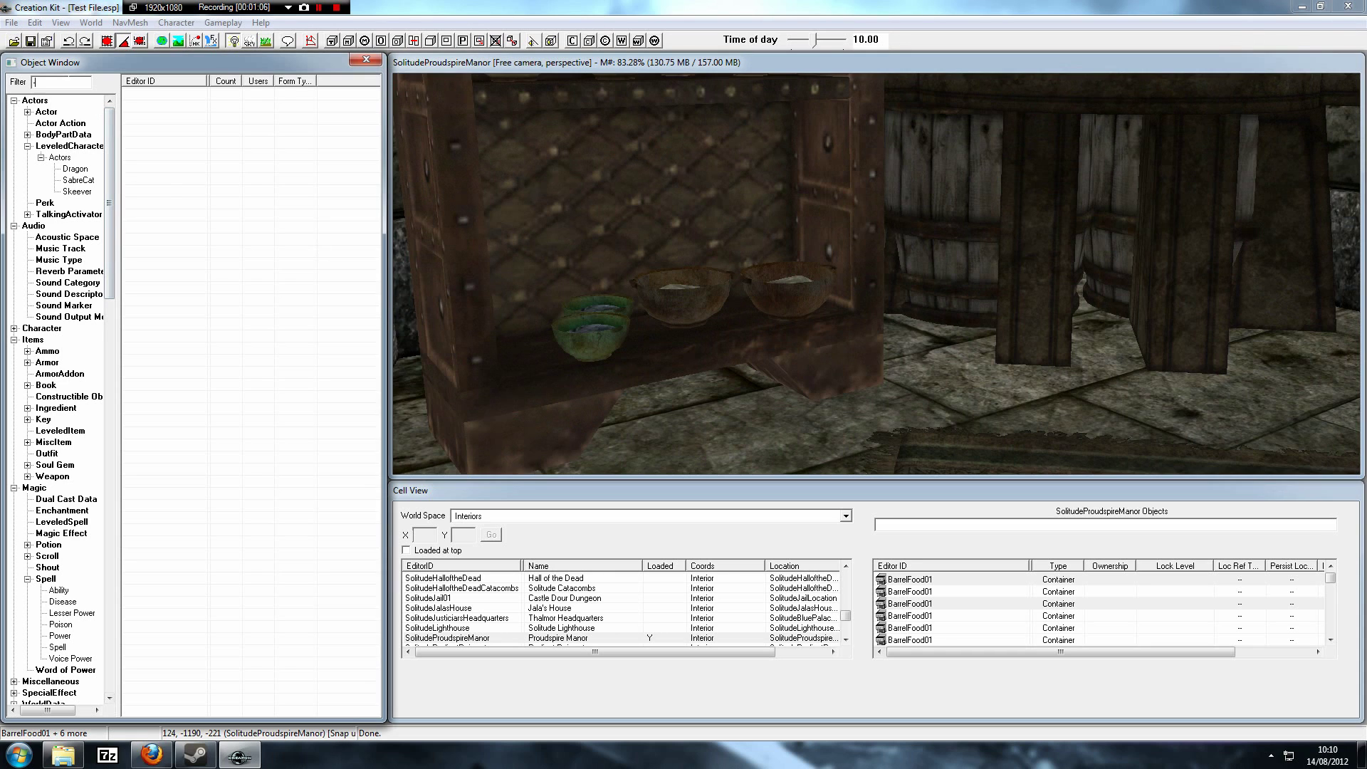
{"action": "type", "text": "-satchel"}
{"action": "left_click", "coordinate": [109, 662]}
{"action": "left_click_drag", "start_coordinate": [113, 672], "coordinate": [107, 687]}
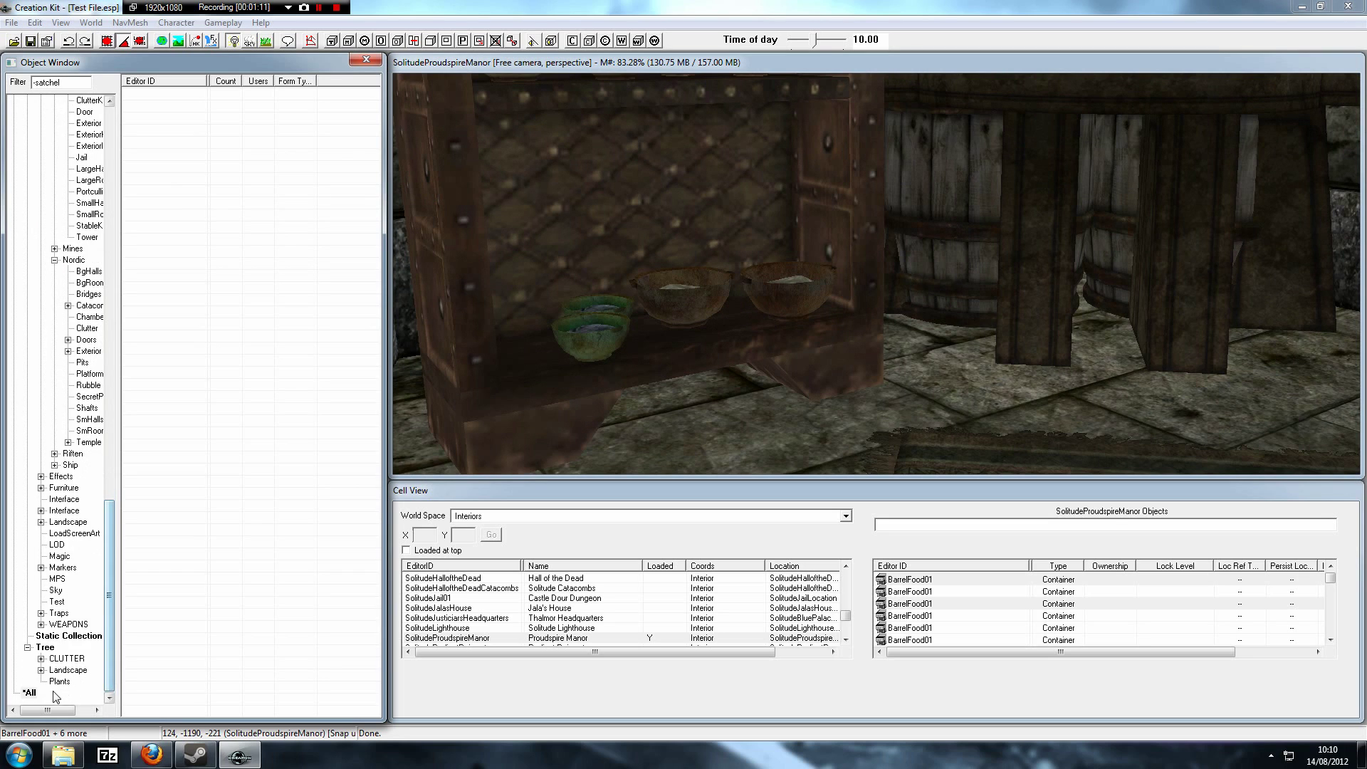
{"action": "left_click", "coordinate": [31, 693]}
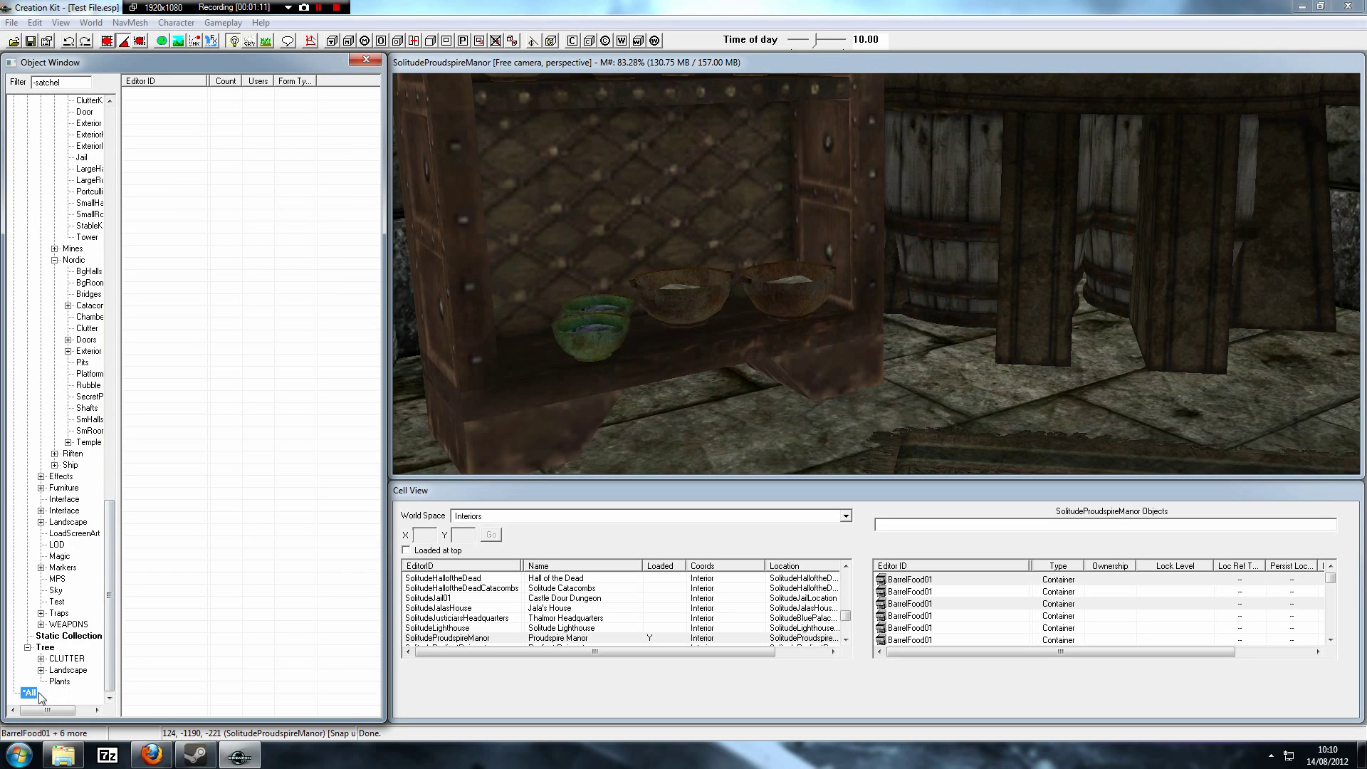
{"action": "left_click", "coordinate": [36, 82]}
{"action": "key", "text": "BackSpace"}
Place a TreasAlchemySatchelRare container on the round alchemy table
{"action": "middle_click_drag", "start_coordinate": [937, 227], "coordinate": [888, 237]}
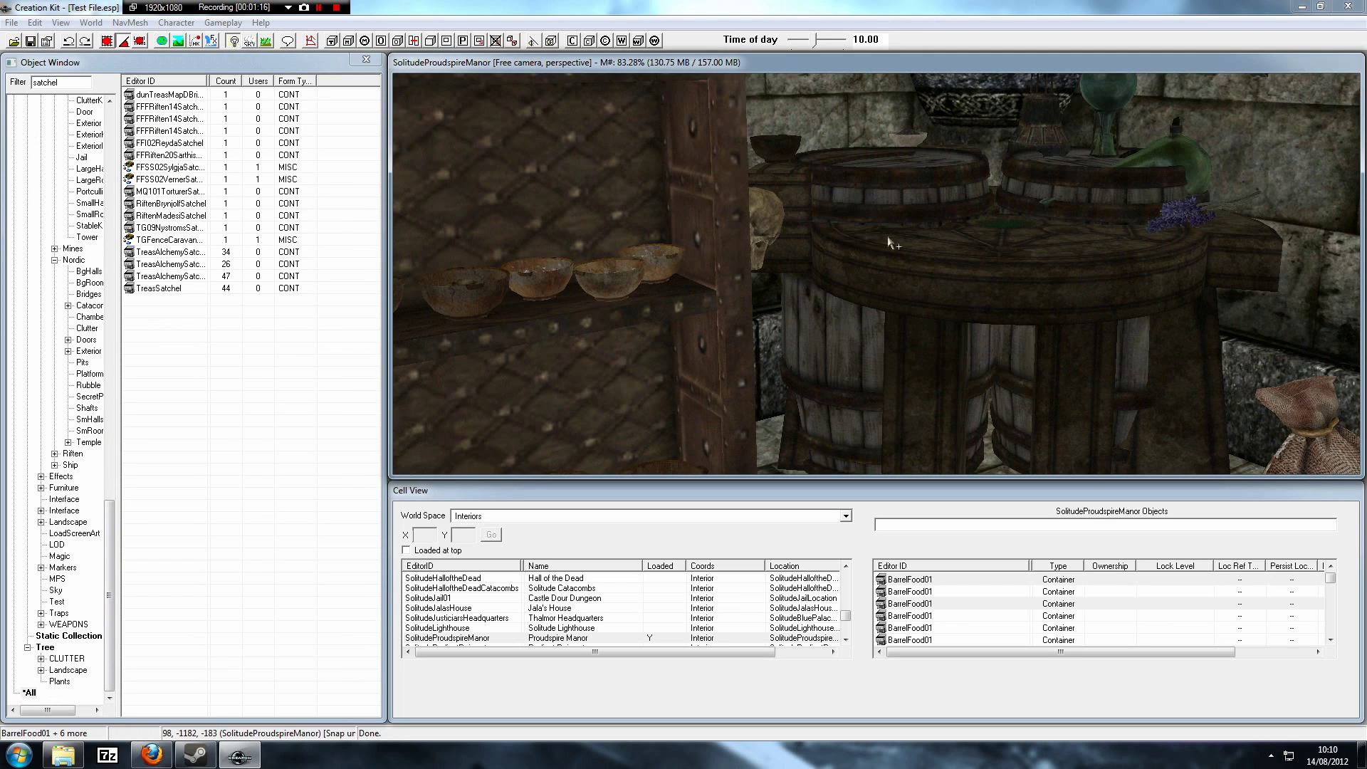
{"action": "left_click", "coordinate": [180, 276]}
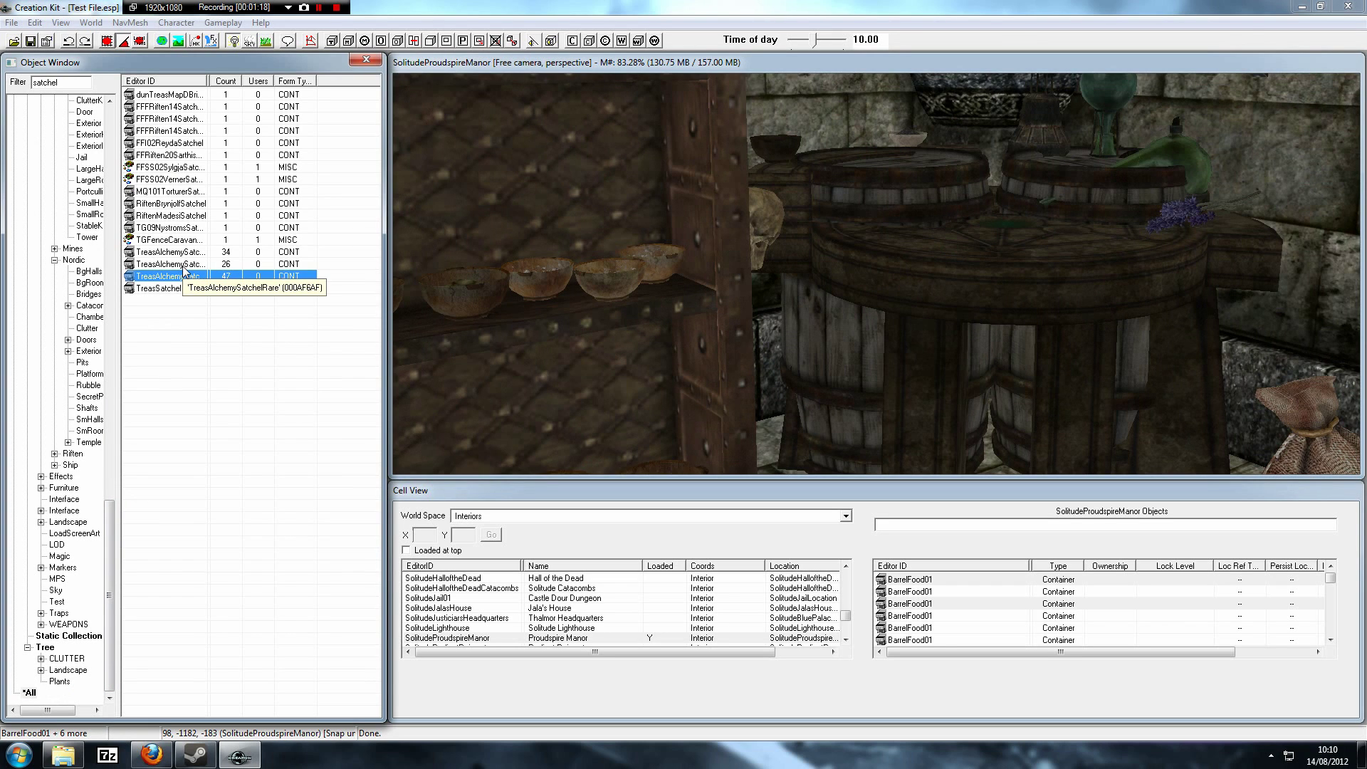
{"action": "left_click", "coordinate": [182, 264]}
{"action": "left_click_drag", "start_coordinate": [181, 264], "coordinate": [1076, 251]}
{"action": "scroll", "coordinate": [1051, 274], "scroll_direction": "up", "scroll_amount": 5}
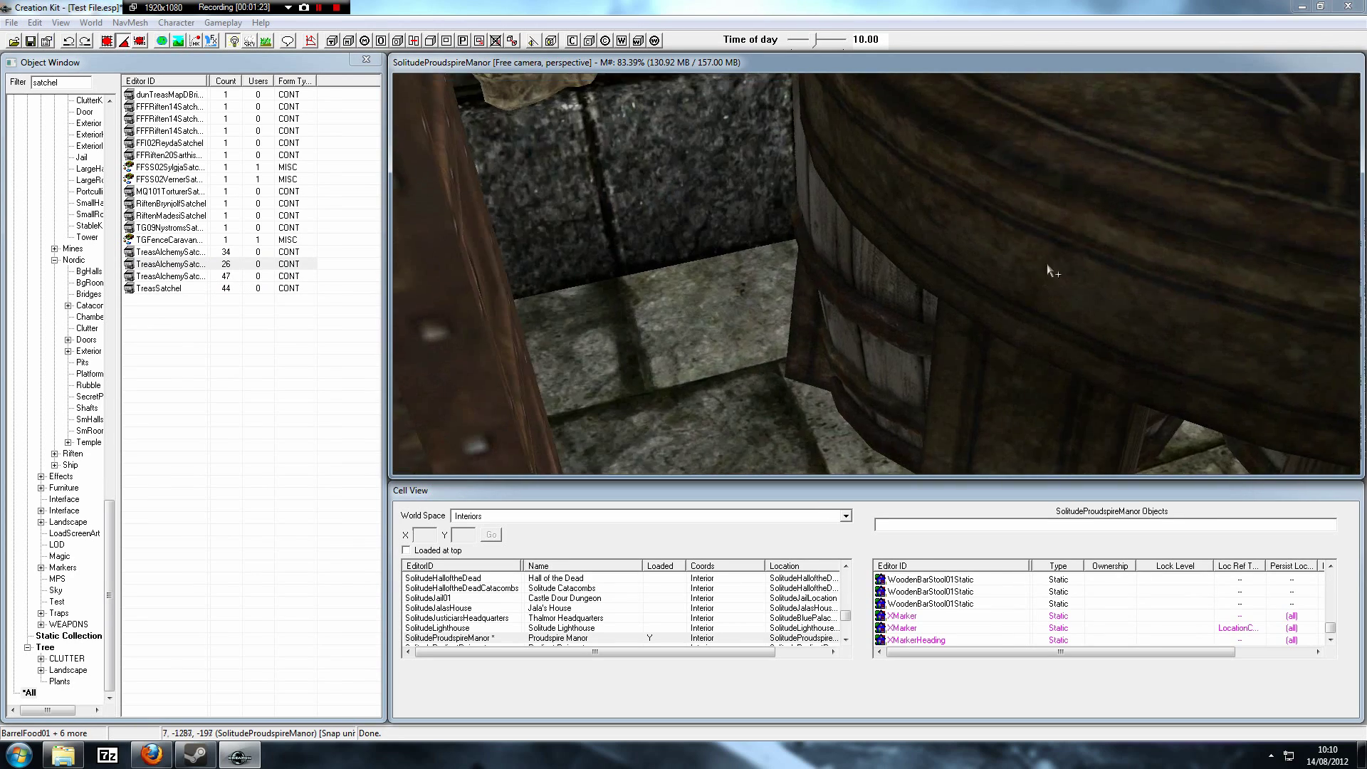
{"action": "scroll", "coordinate": [1046, 274], "scroll_direction": "down", "scroll_amount": 5}
Drop the satchel onto the tabletop, rotate it and shift it beside the lavender
{"action": "left_click", "coordinate": [1006, 343]}
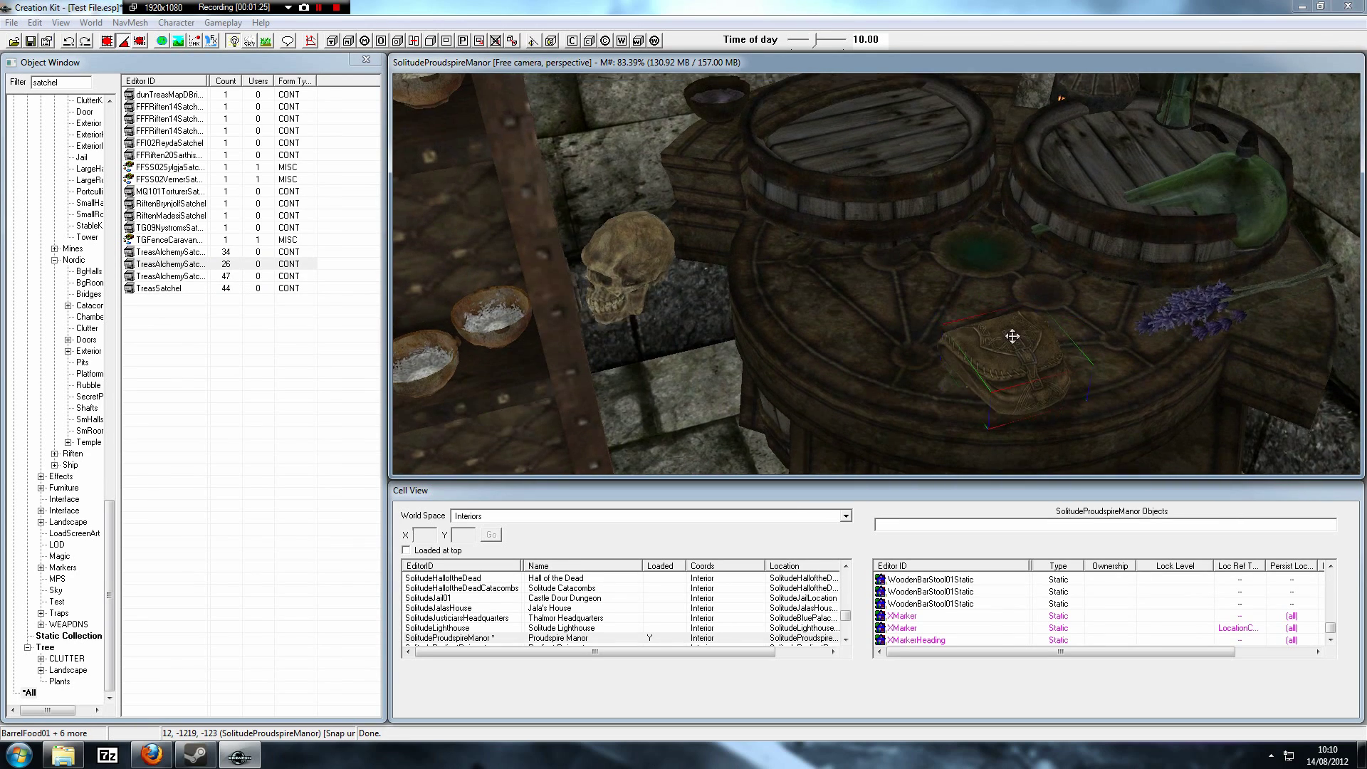
{"action": "middle_click_drag", "start_coordinate": [1013, 337], "coordinate": [1036, 291], "text": "shift"}
{"action": "key", "text": "f"}
{"action": "middle_click_drag", "start_coordinate": [1001, 333], "coordinate": [1004, 363], "text": "shift"}
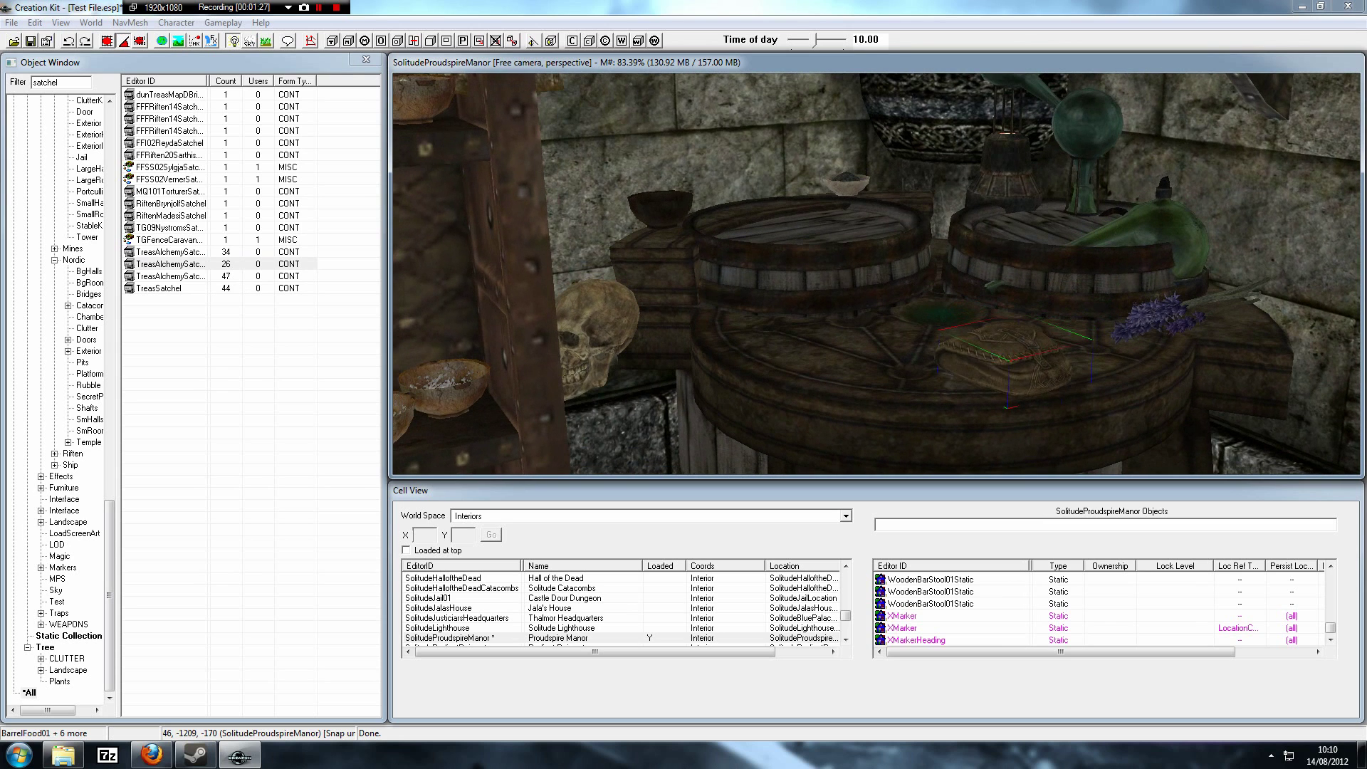
{"action": "right_click_drag", "start_coordinate": [1004, 363], "coordinate": [976, 363]}
{"action": "left_click_drag", "start_coordinate": [995, 352], "coordinate": [1033, 331]}
{"action": "right_click_drag", "start_coordinate": [1033, 330], "coordinate": [1012, 330]}
{"action": "key", "text": "f"}
{"action": "middle_click_drag", "start_coordinate": [1012, 330], "coordinate": [1011, 348], "text": "shift"}
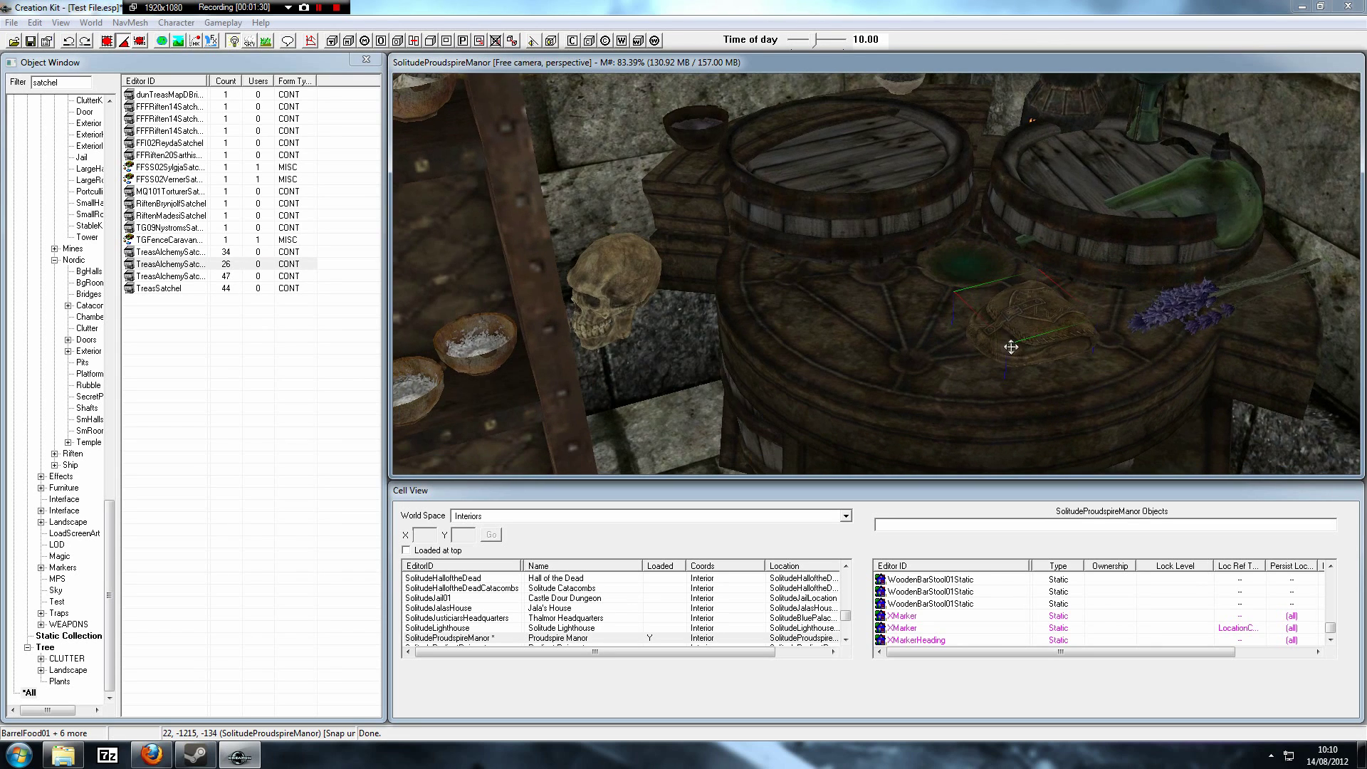
{"action": "left_click_drag", "start_coordinate": [1010, 348], "coordinate": [1056, 334]}
{"action": "middle_click_drag", "start_coordinate": [1055, 334], "coordinate": [1037, 309], "text": "shift"}
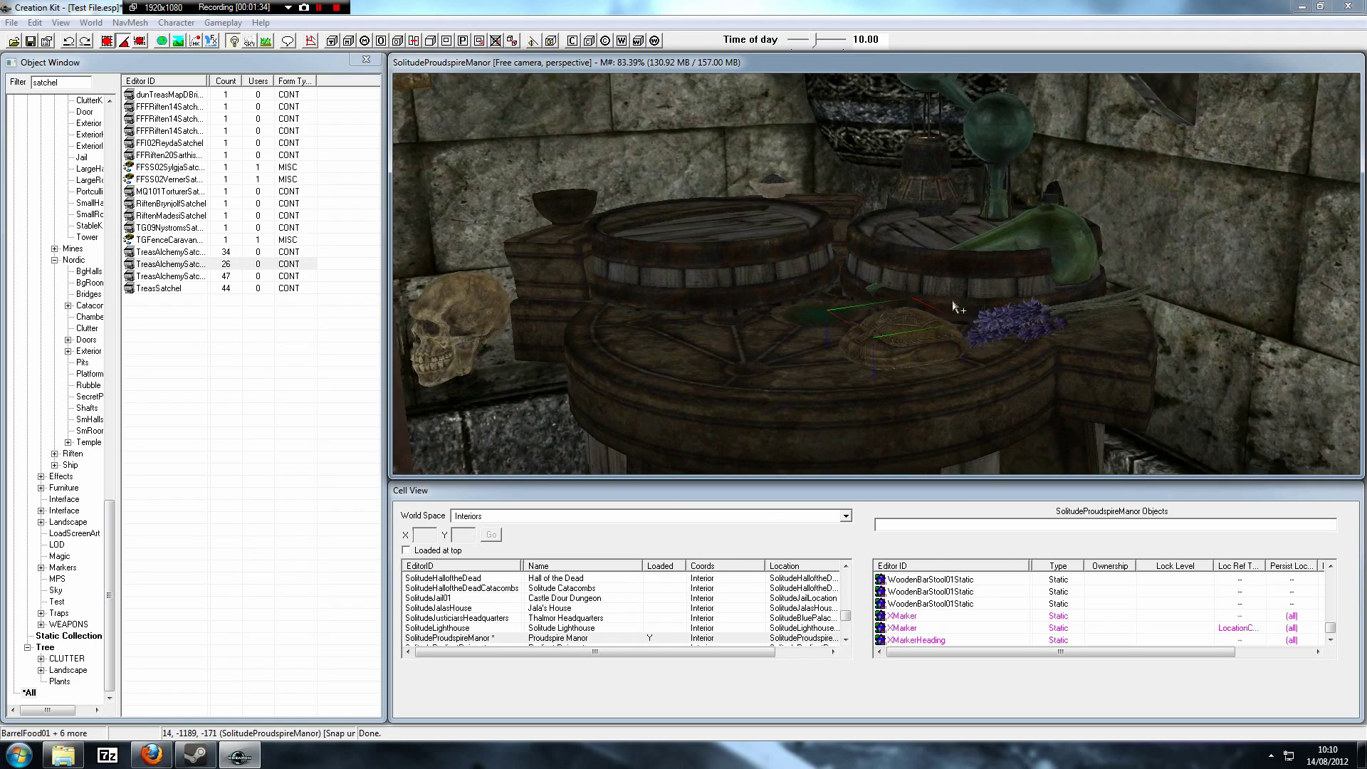
Set the satchel's enable parent to the SolitudePlayerHouseDecorateAlchemy XMarker in the SolitudeProudspireManor cell
{"action": "middle_click_drag", "start_coordinate": [954, 306], "coordinate": [1000, 278], "text": "shift"}
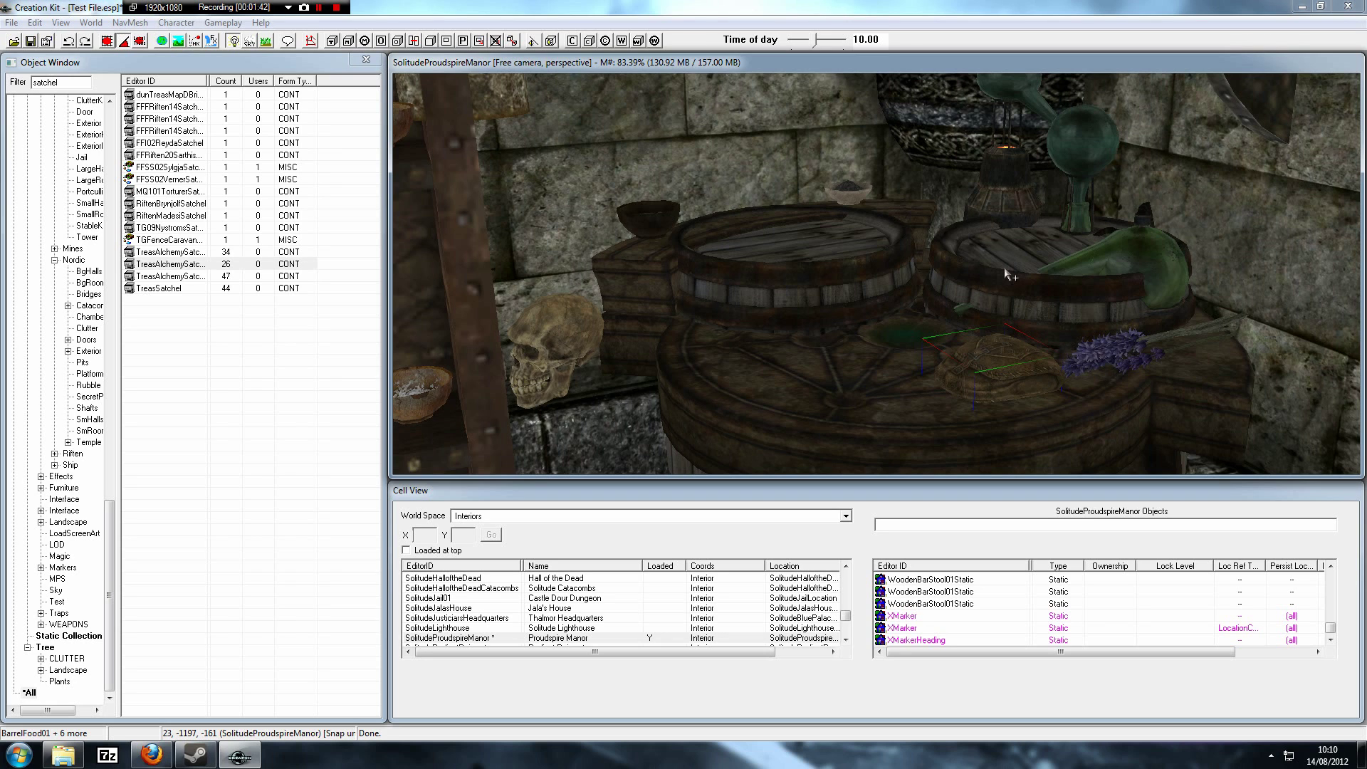
{"action": "middle_click_drag", "start_coordinate": [1044, 378], "coordinate": [1025, 370], "text": "shift"}
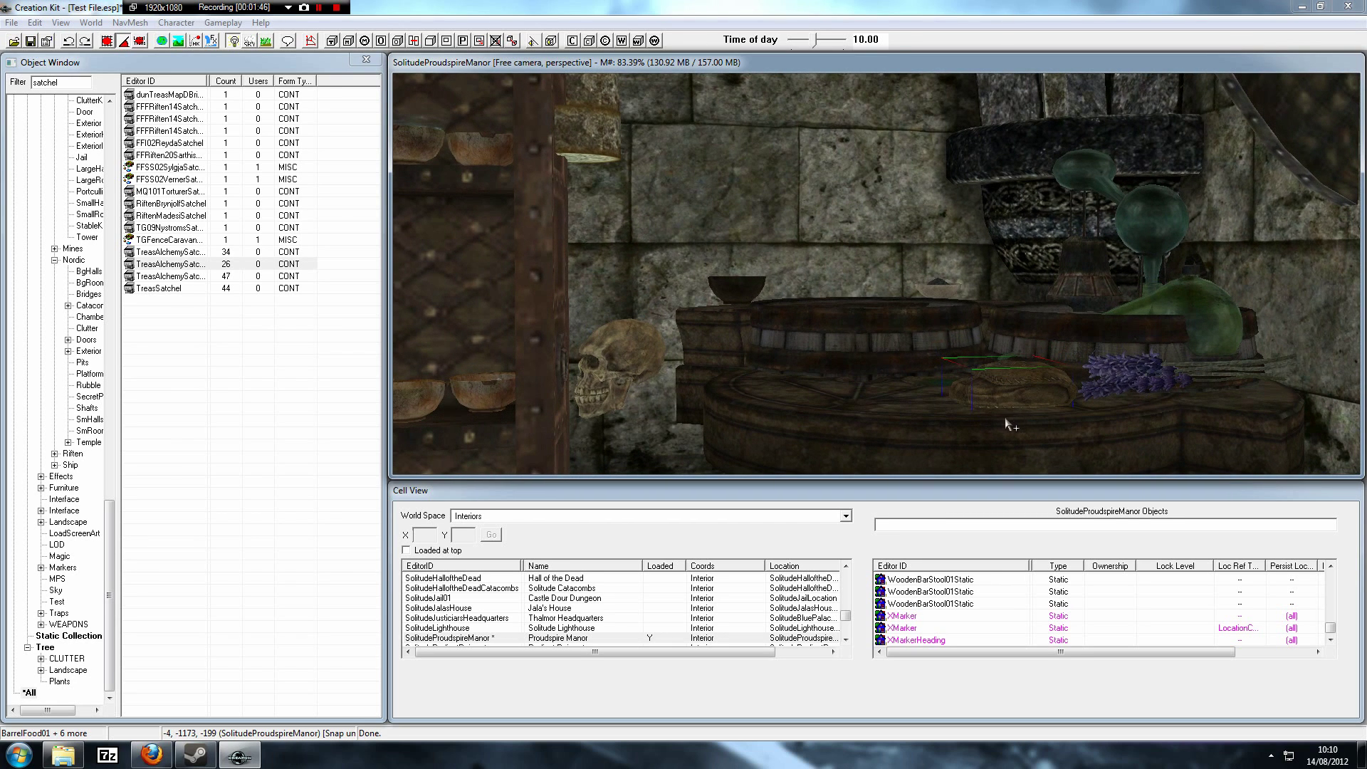
{"action": "middle_click_drag", "start_coordinate": [1001, 408], "coordinate": [1014, 424], "text": "shift"}
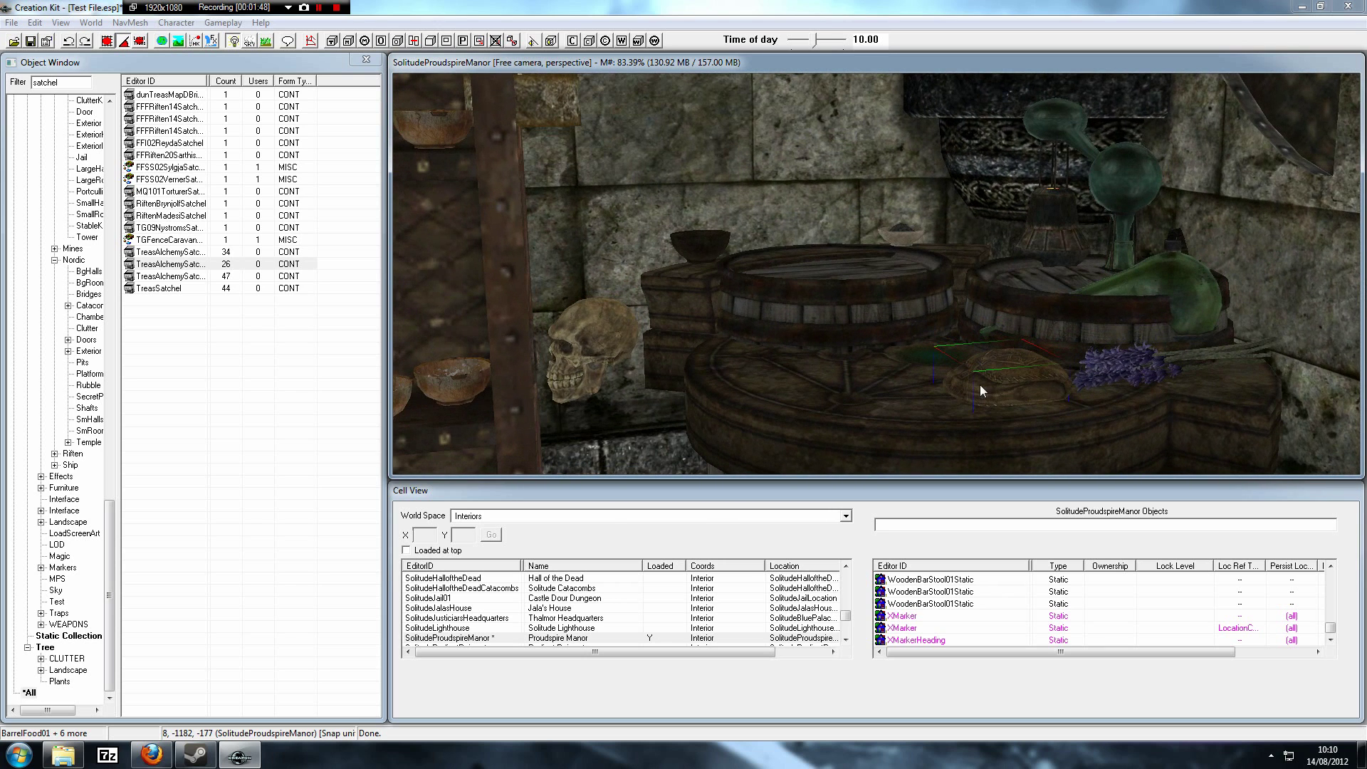
{"action": "double_click", "coordinate": [1018, 376]}
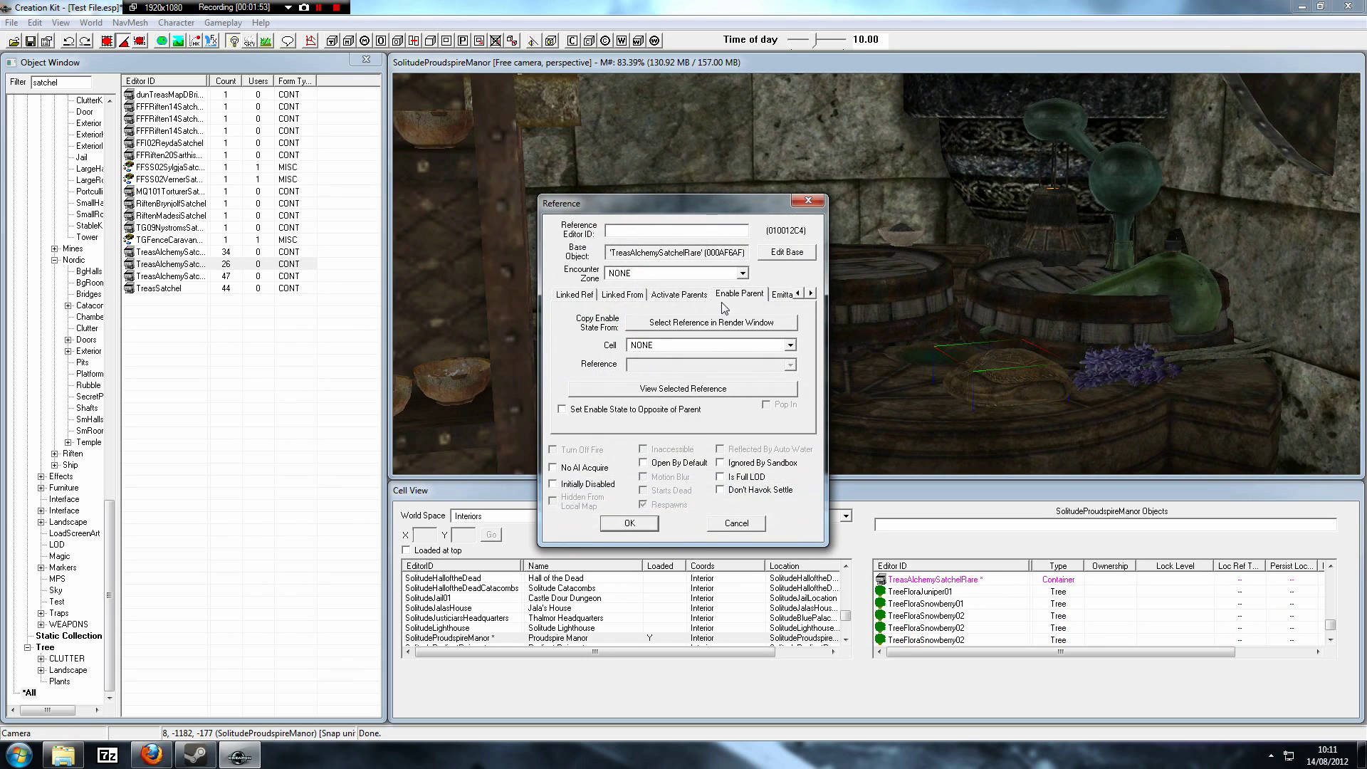
{"action": "left_click", "coordinate": [667, 347]}
{"action": "type", "text": "so"}
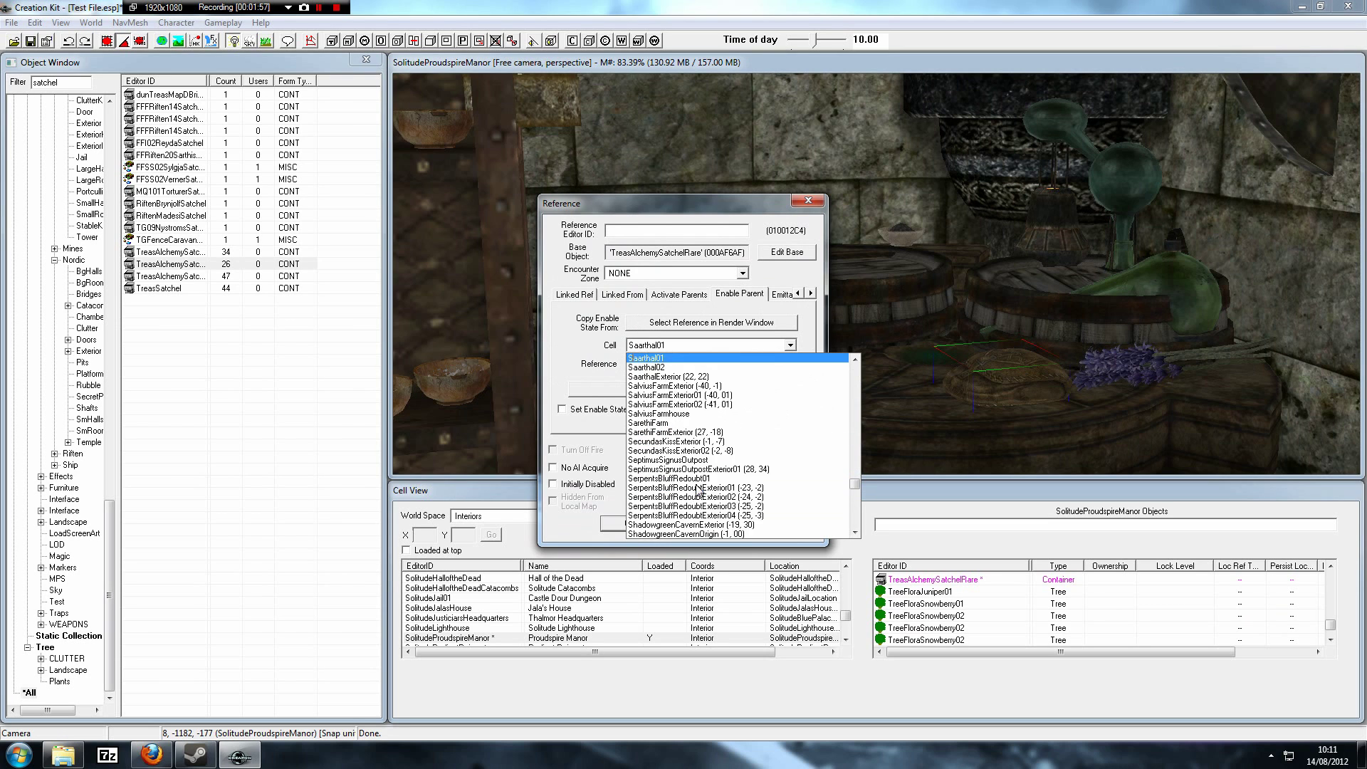
{"action": "type", "text": "p"}
{"action": "key", "text": "Return"}
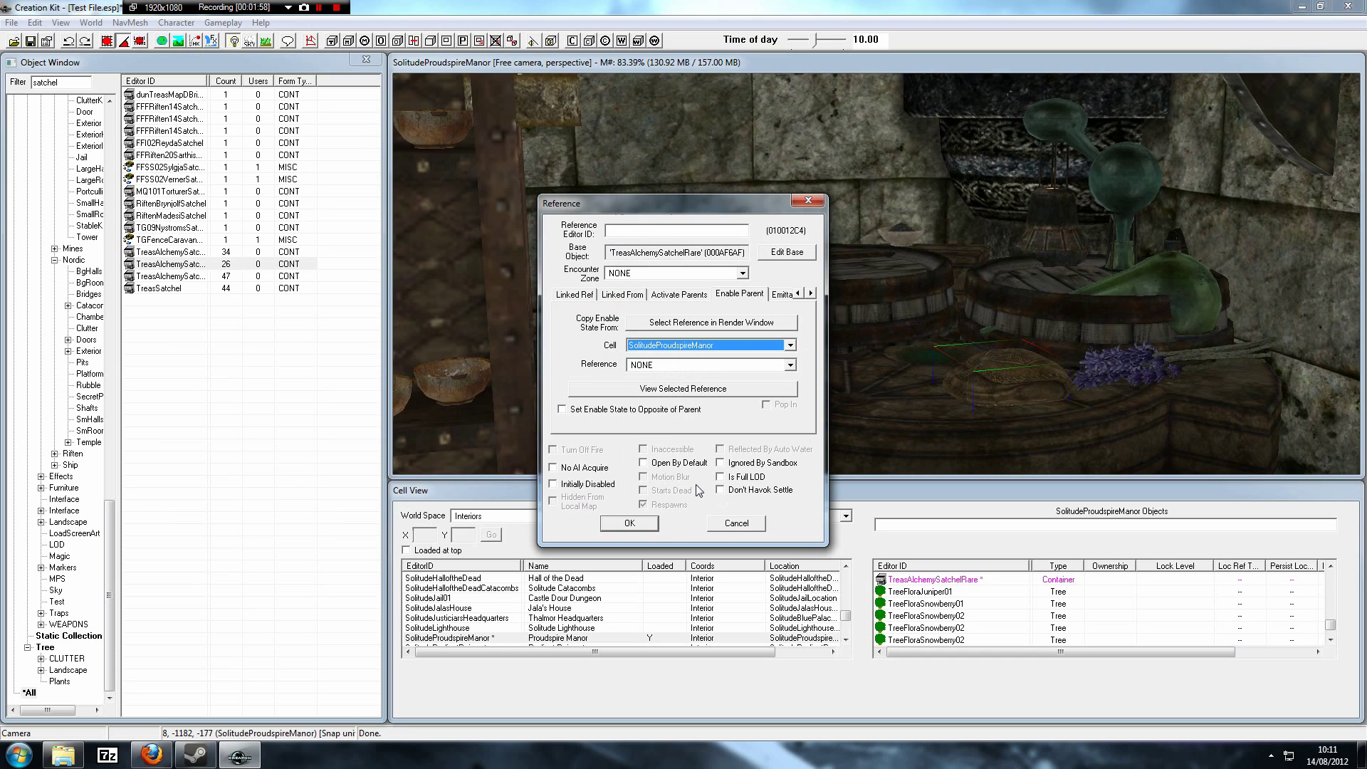
{"action": "left_click", "coordinate": [694, 366]}
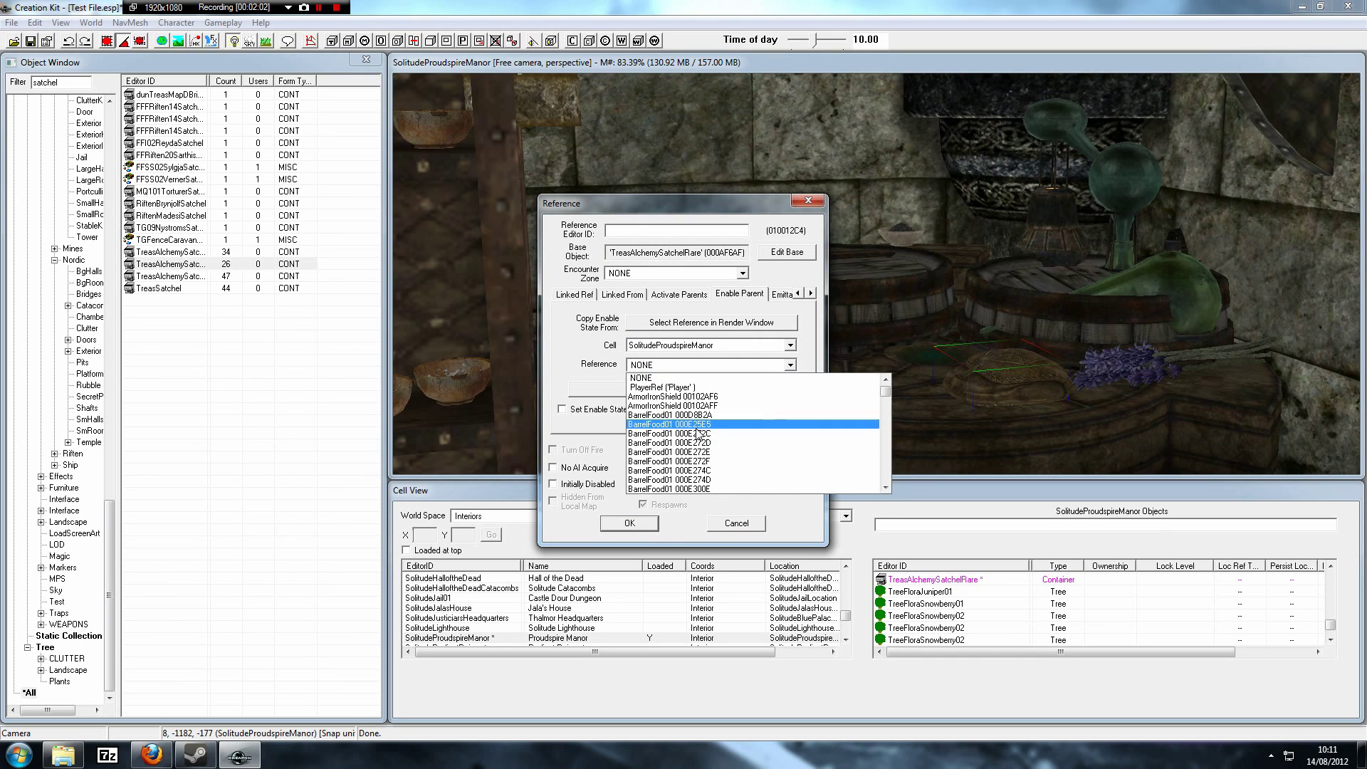
{"action": "key", "text": "s"}
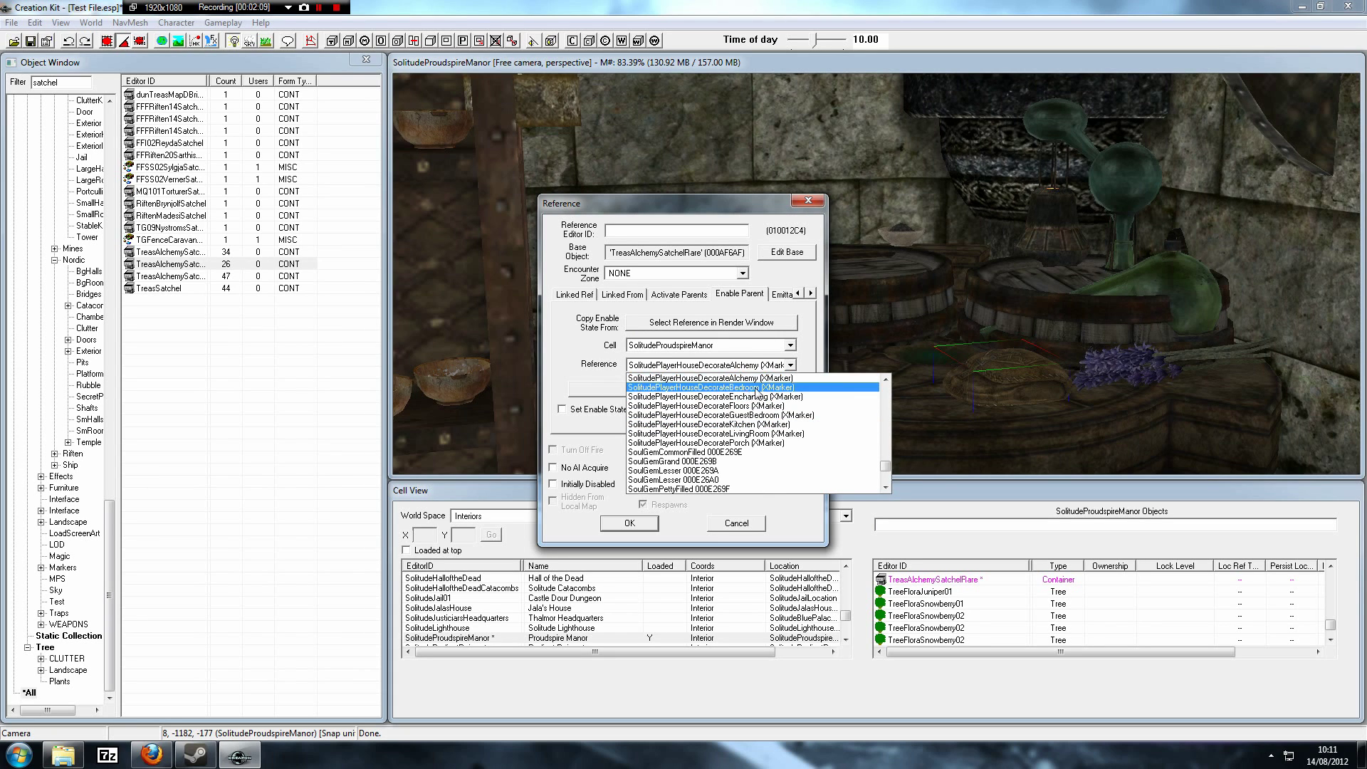
{"action": "left_click", "coordinate": [753, 378]}
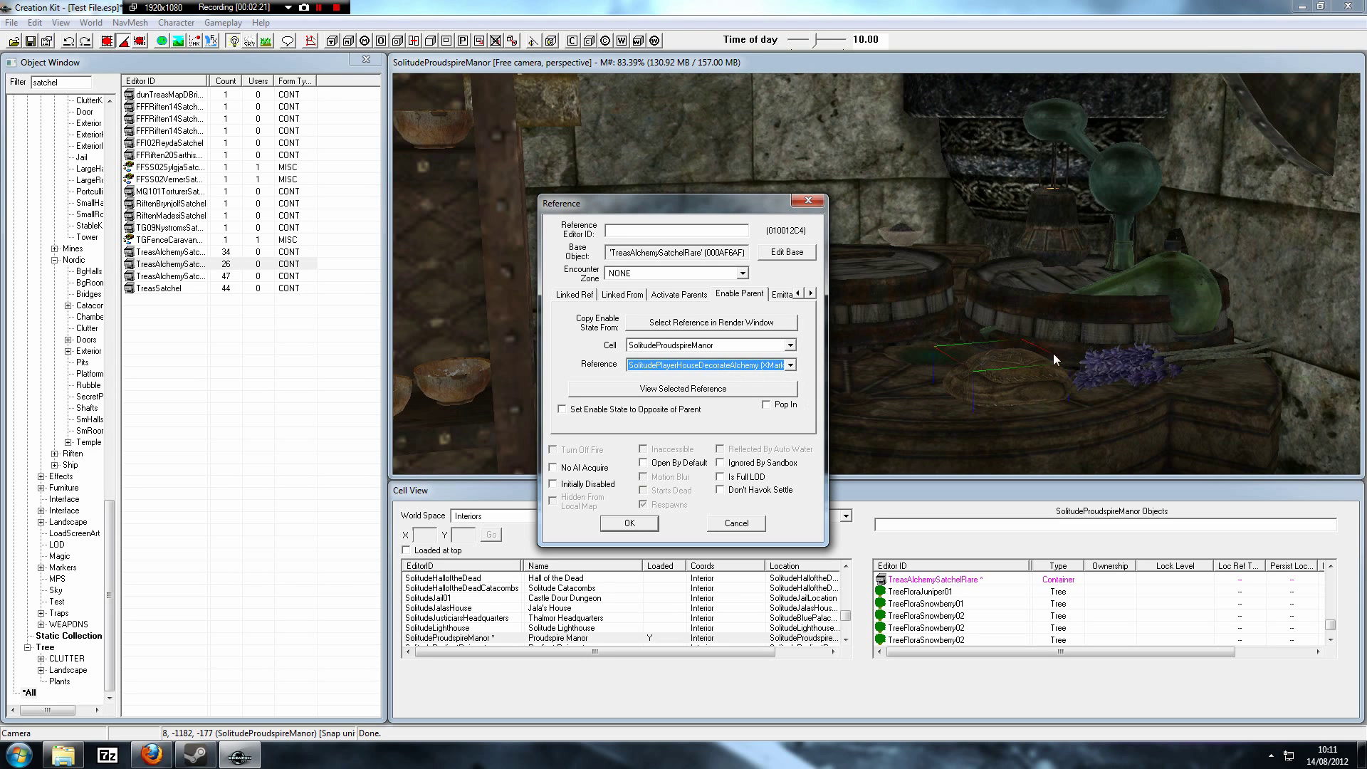
{"action": "left_click", "coordinate": [629, 523]}
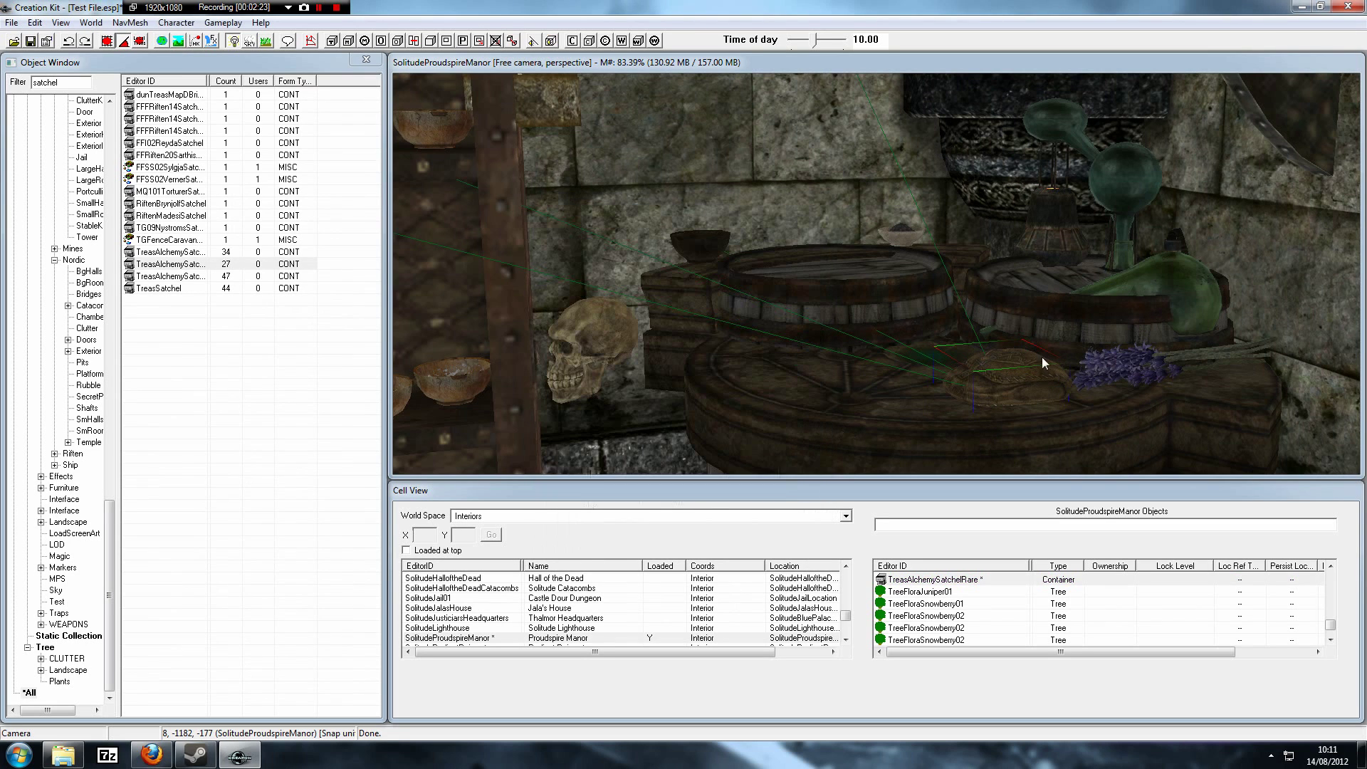
{"action": "scroll", "coordinate": [997, 384], "scroll_direction": "down", "scroll_amount": 4}
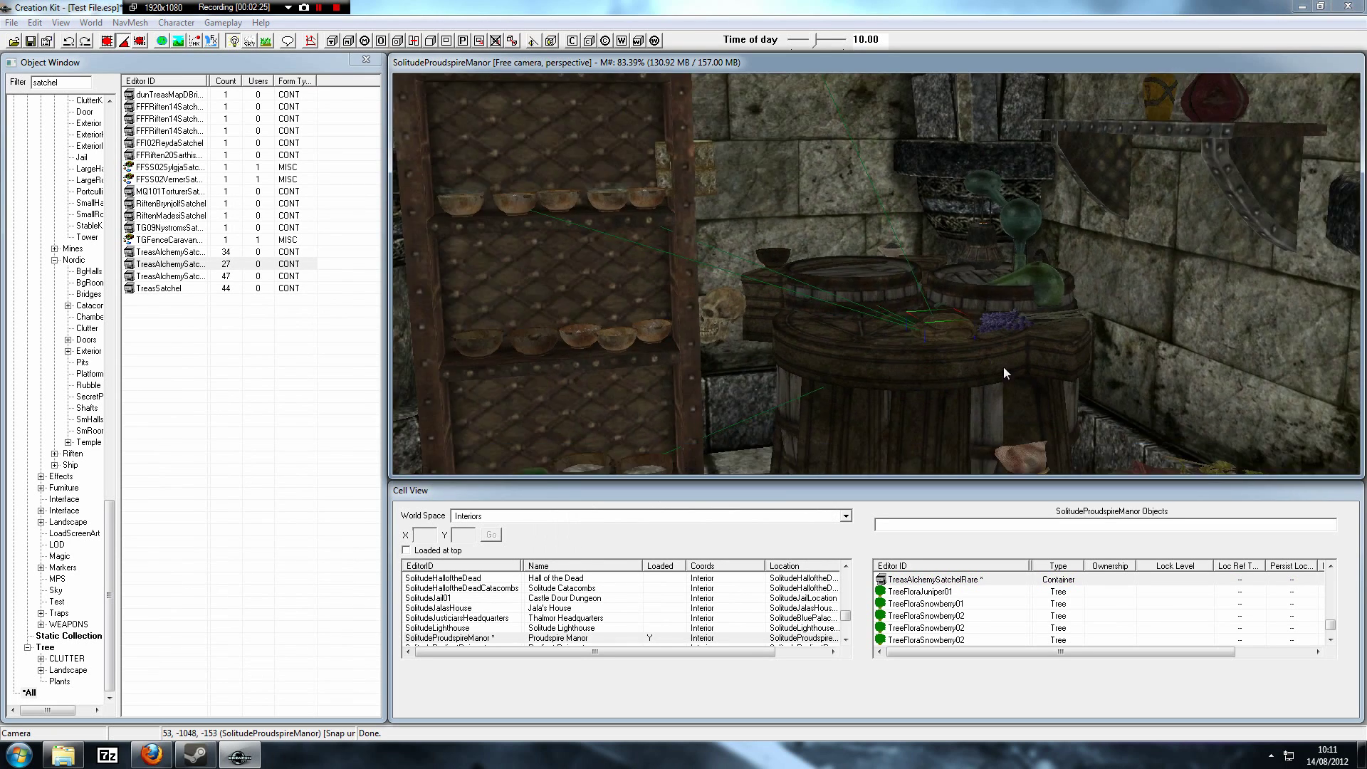
{"action": "scroll", "coordinate": [1025, 367], "scroll_direction": "up", "scroll_amount": 4}
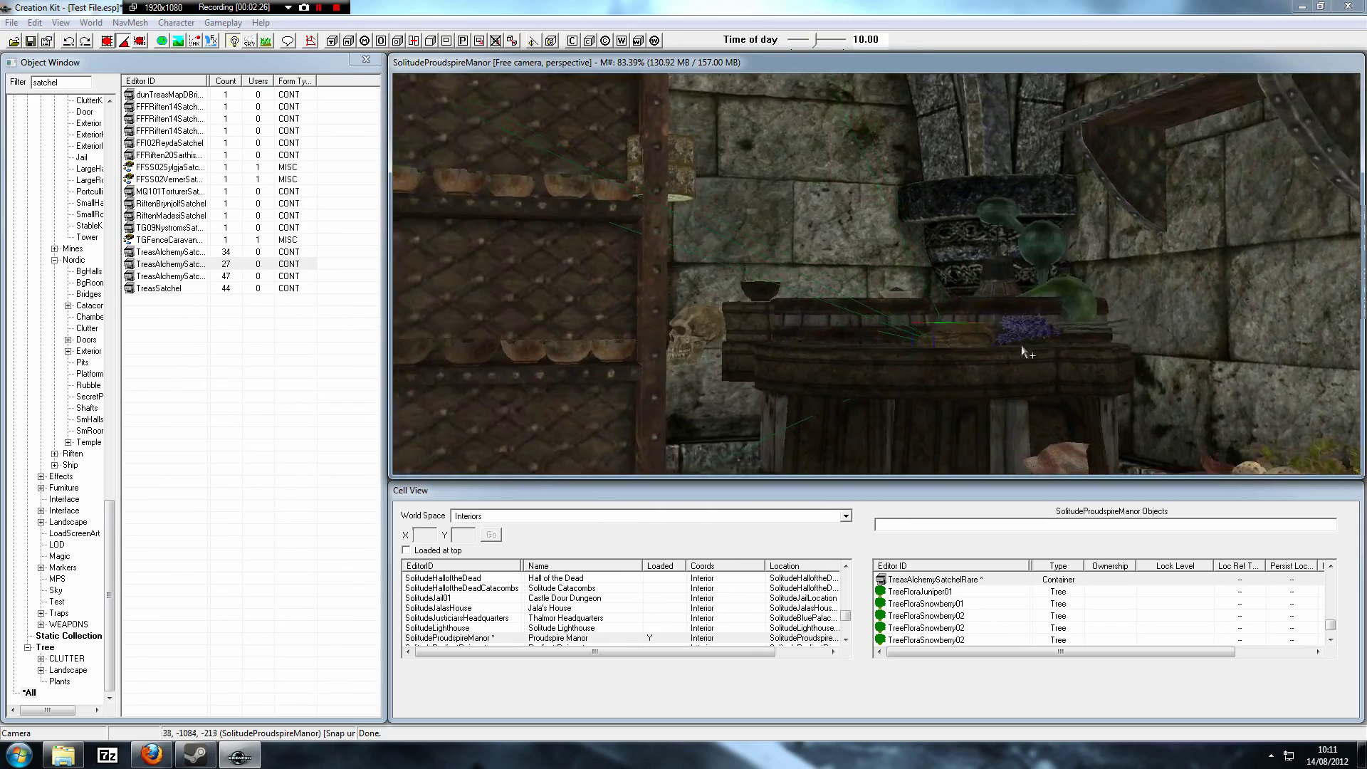
{"action": "middle_click_drag", "start_coordinate": [1033, 373], "coordinate": [1082, 342]}
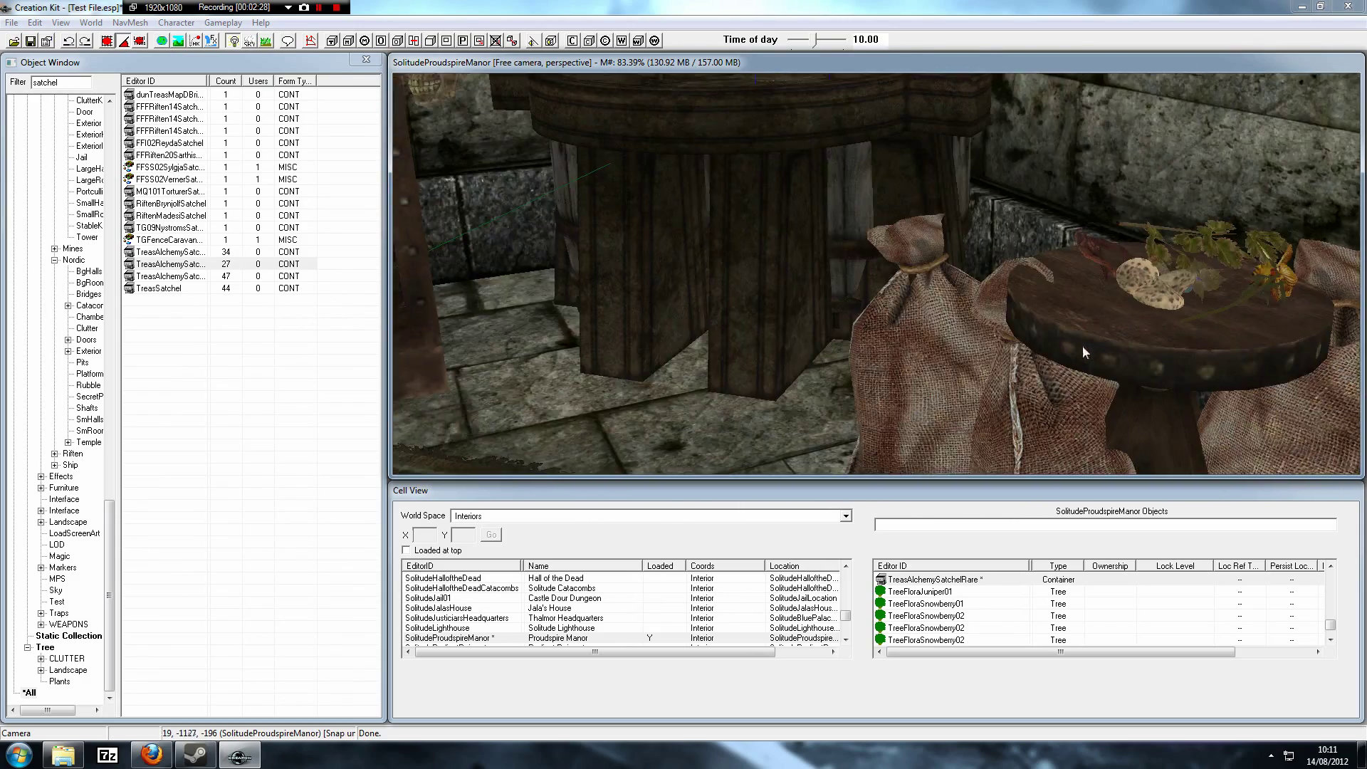
Remove from view the two large sacks in front of and behind the small round table
{"action": "scroll", "coordinate": [1086, 341], "scroll_direction": "down", "scroll_amount": 3}
{"action": "left_click", "coordinate": [982, 314]}
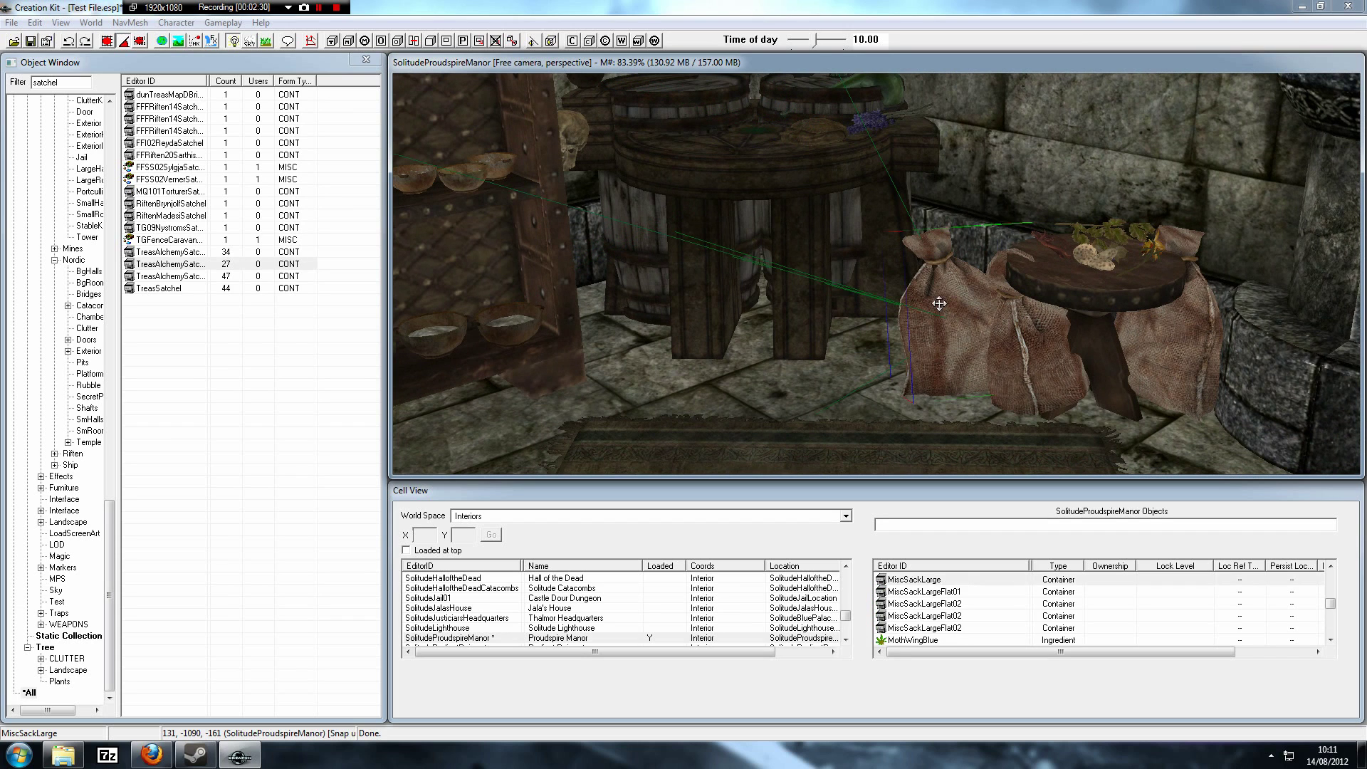
{"action": "left_click", "coordinate": [1058, 363]}
{"action": "key", "text": "Delete"}
{"action": "left_click", "coordinate": [1160, 357]}
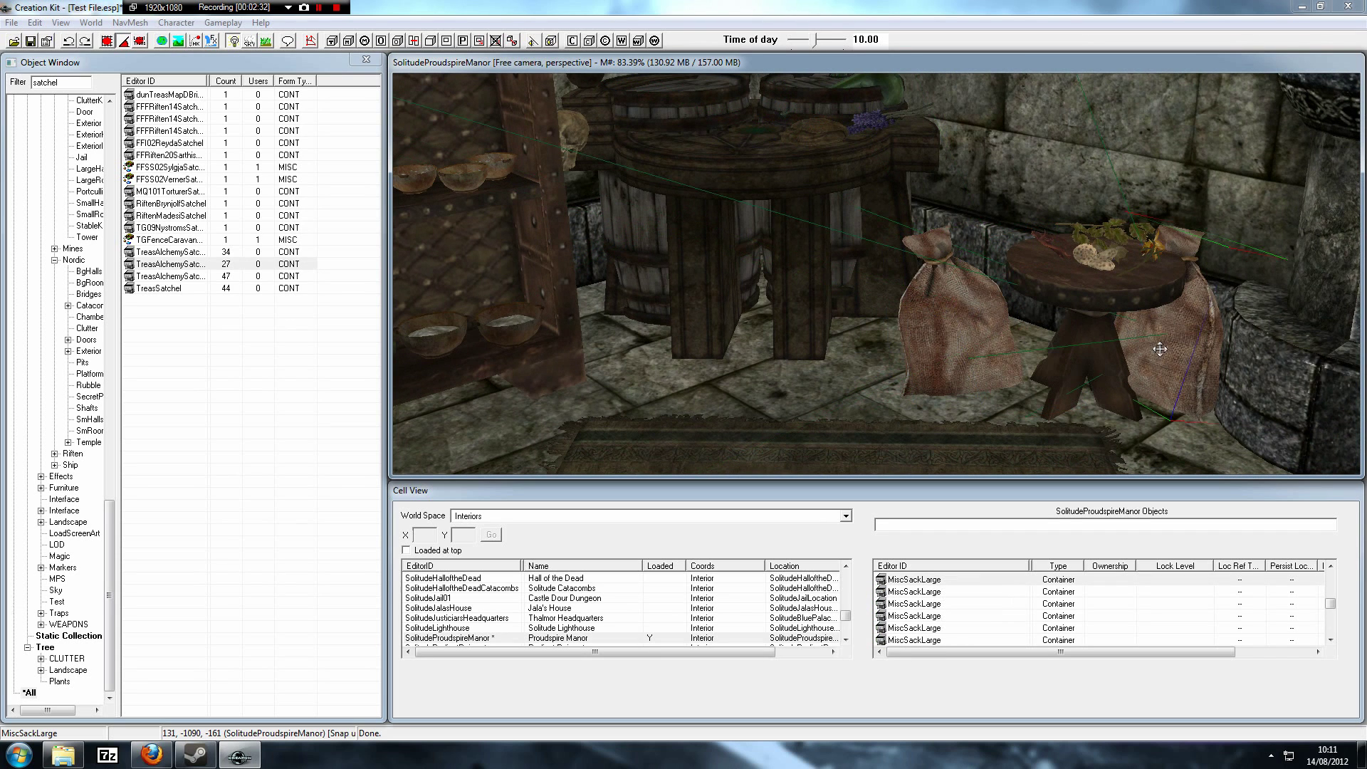
{"action": "key", "text": "Delete"}
Turn off Set Enable State to Opposite of Parent for the remaining MiscSackLarge beside the small table
{"action": "mouse_move", "coordinate": [963, 343]}
{"action": "middle_mouse_down", "text": "shift"}
{"action": "mouse_move", "coordinate": [963, 331]}
{"action": "mouse_move", "coordinate": [954, 349]}
{"action": "mouse_move", "coordinate": [953, 331]}
{"action": "middle_mouse_up", "text": "shift"}
{"action": "left_click", "coordinate": [963, 330]}
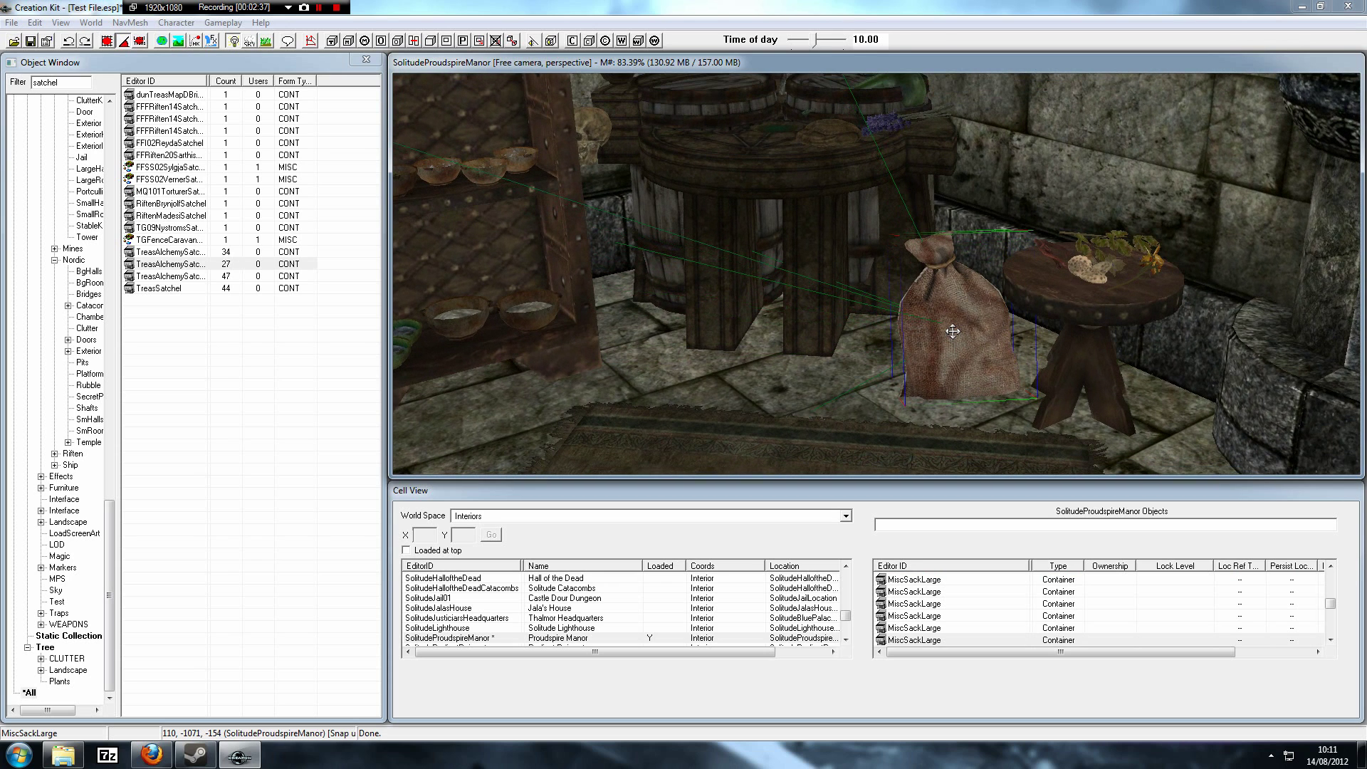
{"action": "double_click", "coordinate": [952, 331]}
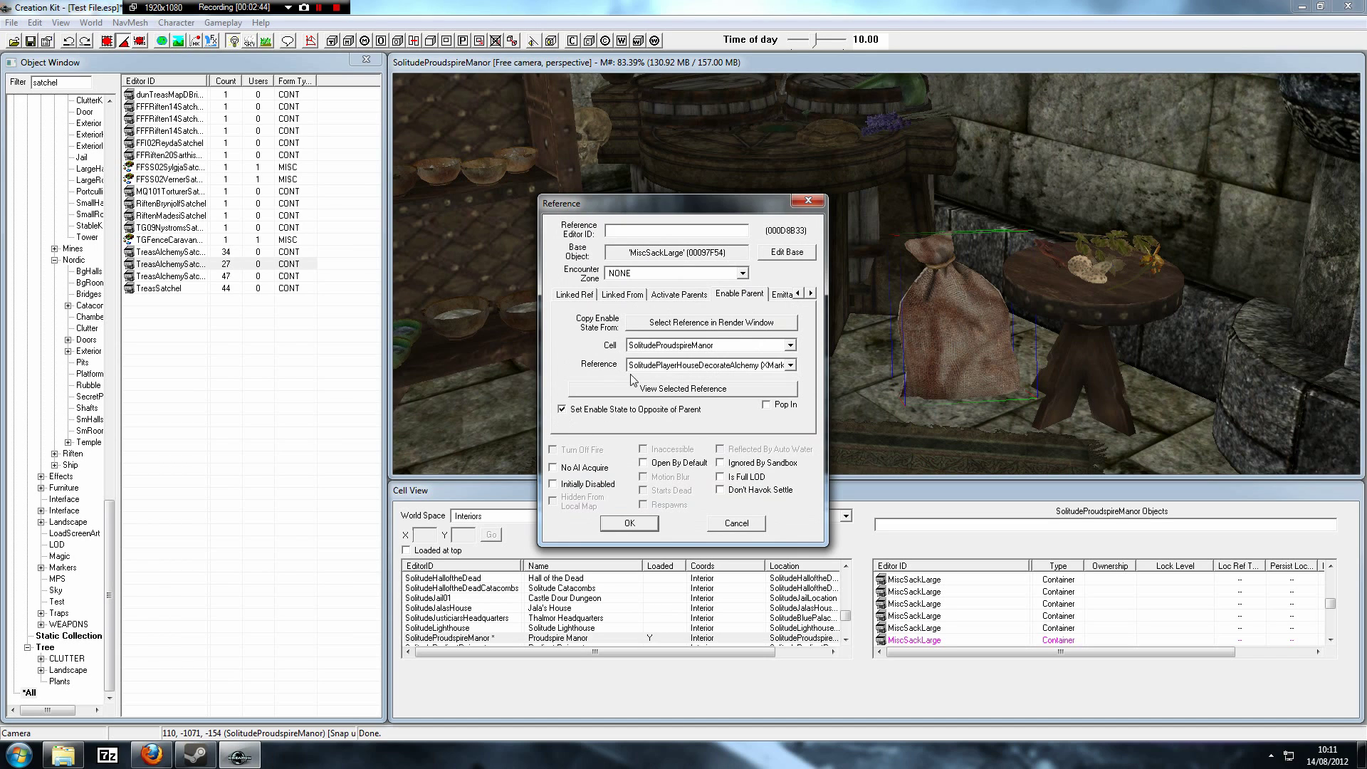
{"action": "left_click", "coordinate": [562, 410]}
{"action": "left_click", "coordinate": [643, 523]}
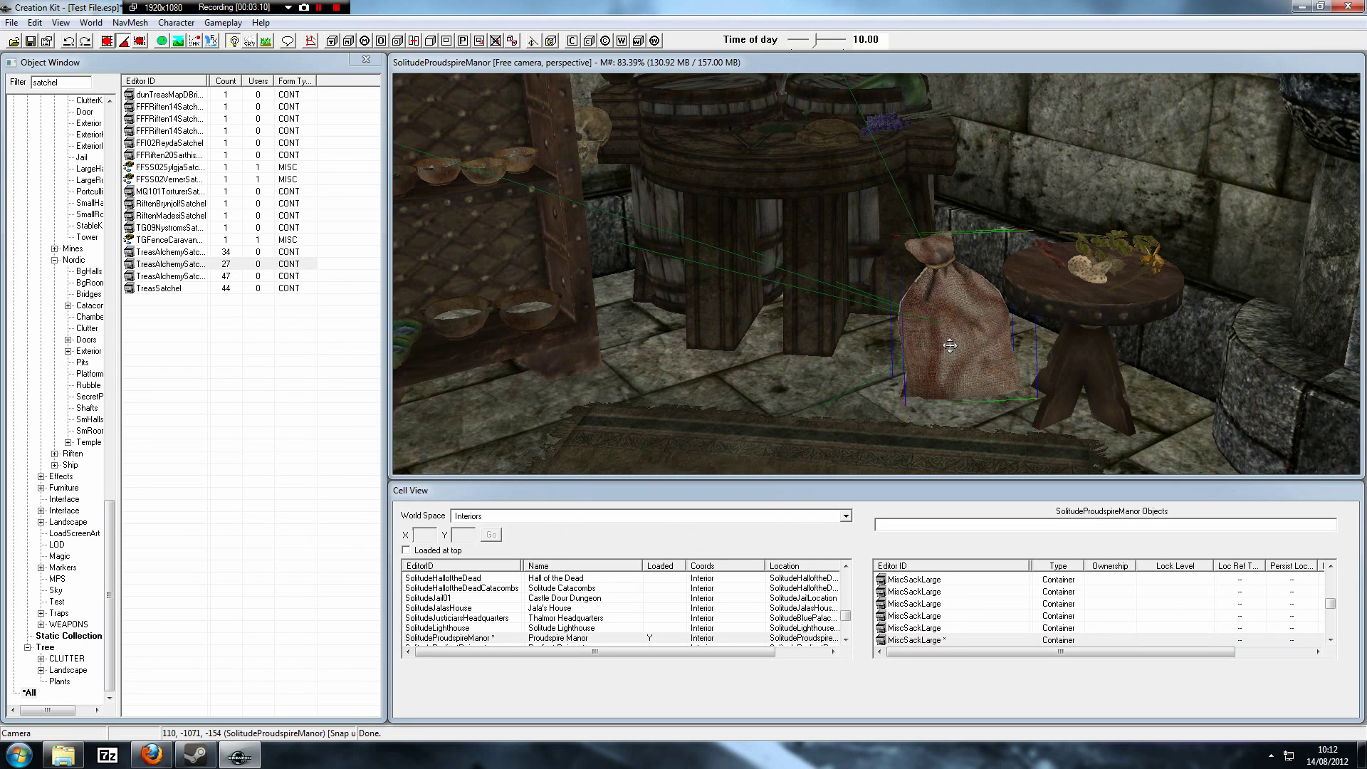
Review the enable parent settings of the TreasAlchemySatchelRare container on the alchemy table without changing them
{"action": "key", "text": "shift"}
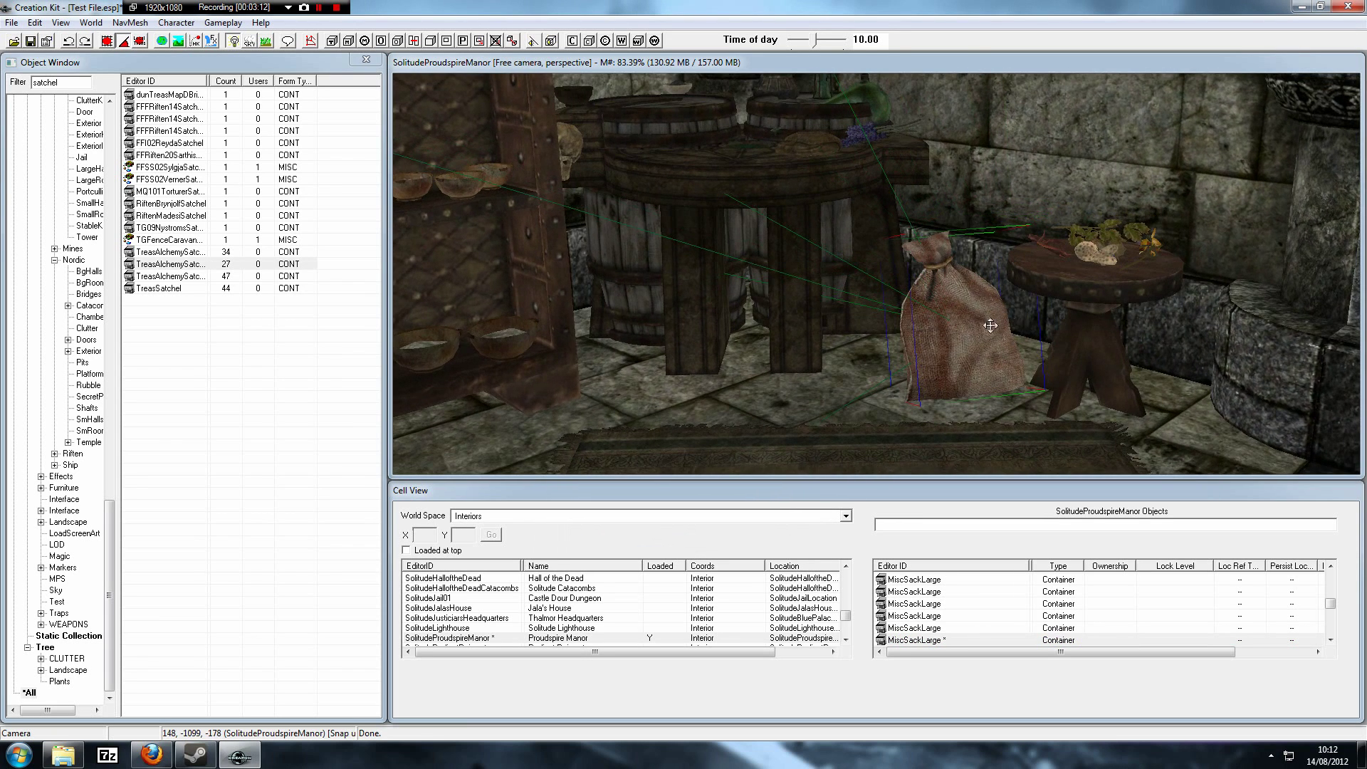
{"action": "key", "text": "shift"}
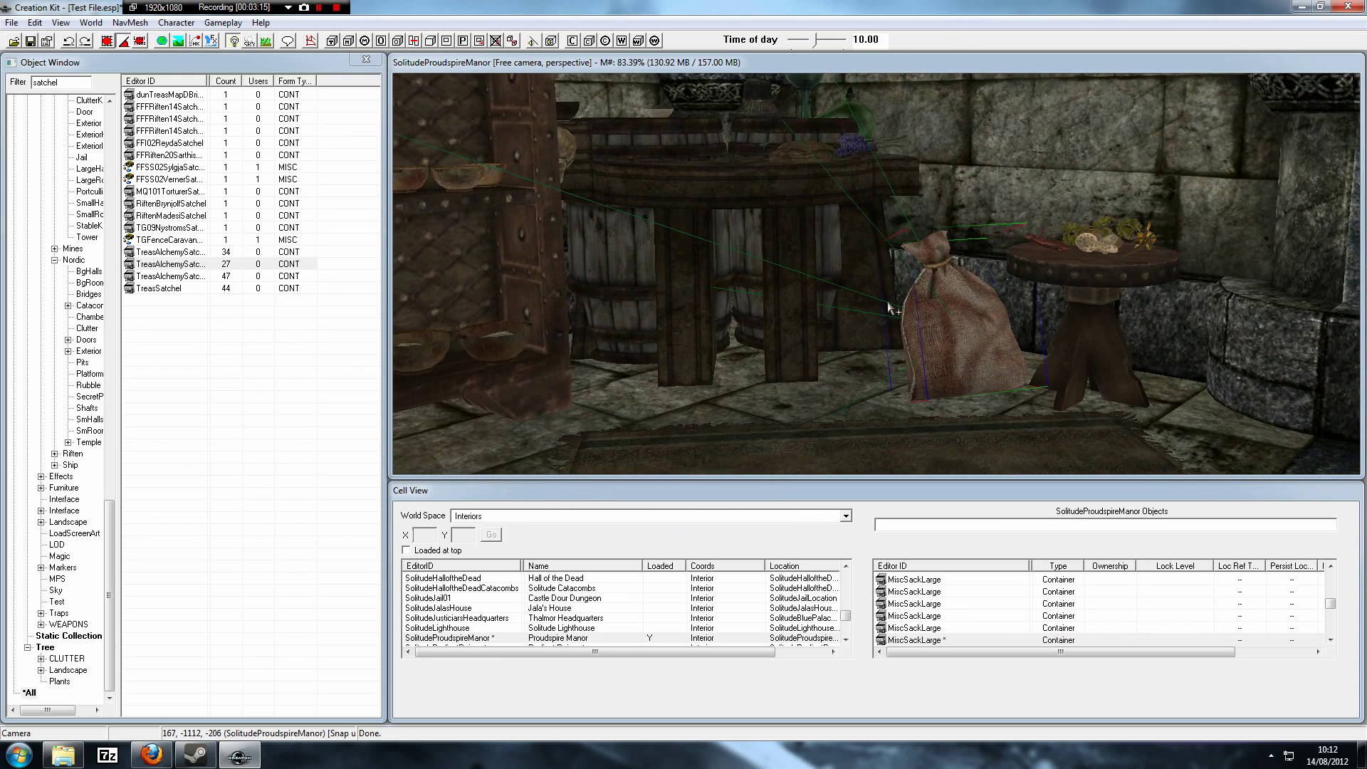
{"action": "middle_click_drag", "start_coordinate": [859, 298], "coordinate": [877, 317], "text": "shift"}
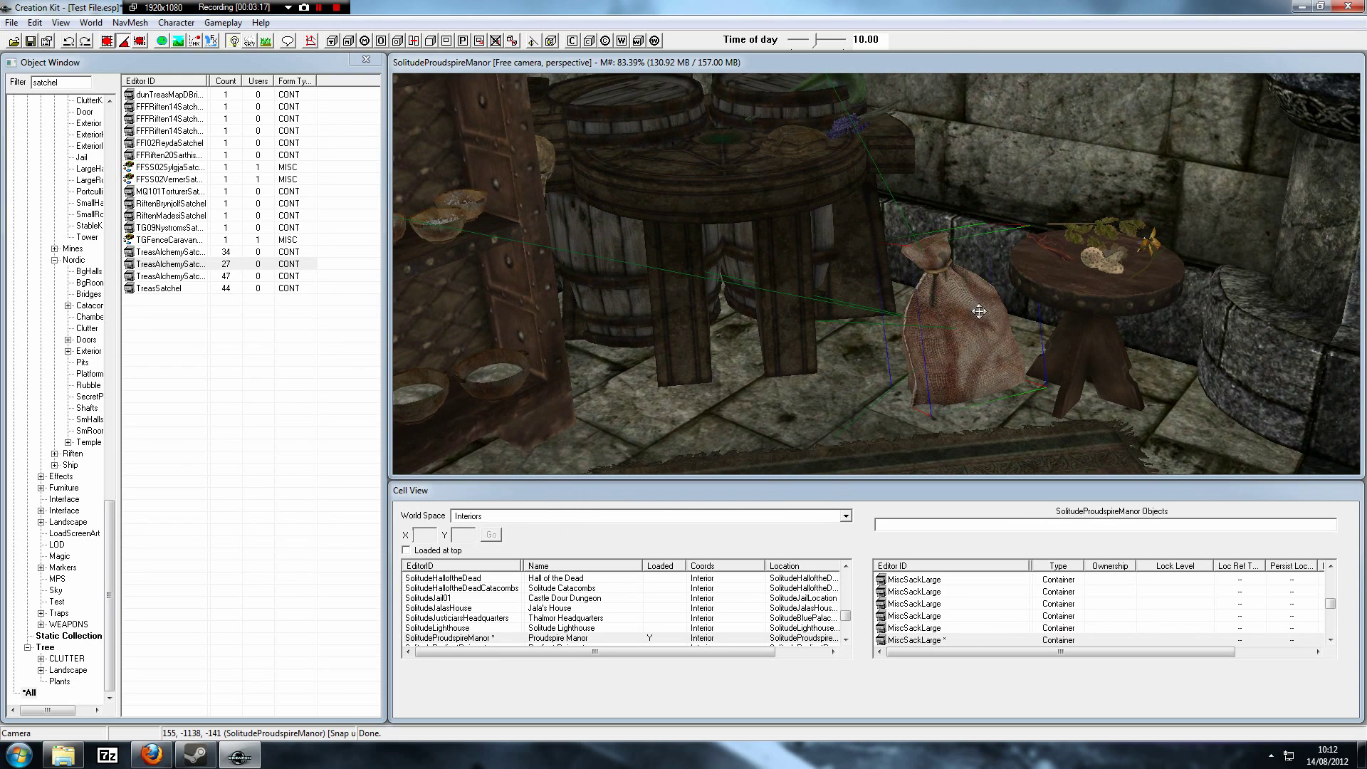
{"action": "double_click", "coordinate": [801, 144]}
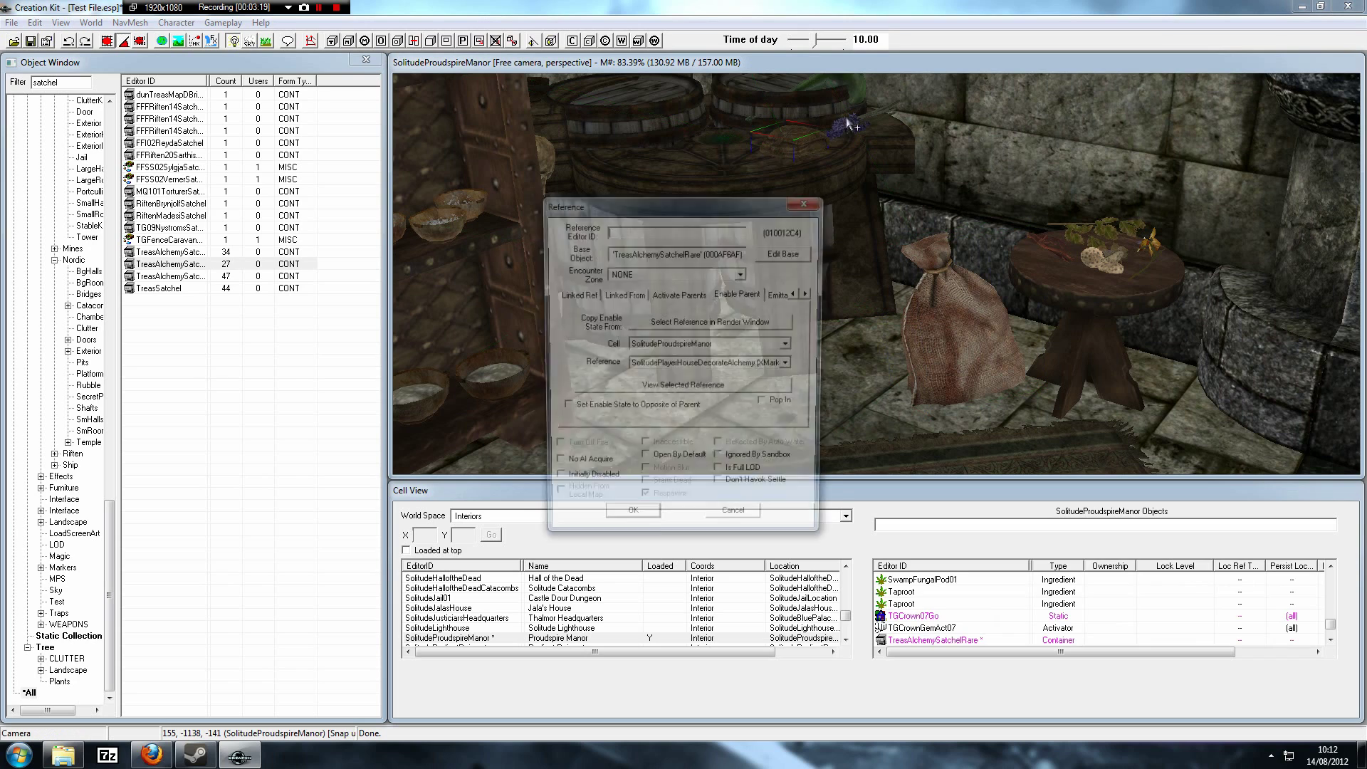
{"action": "left_click", "coordinate": [736, 523]}
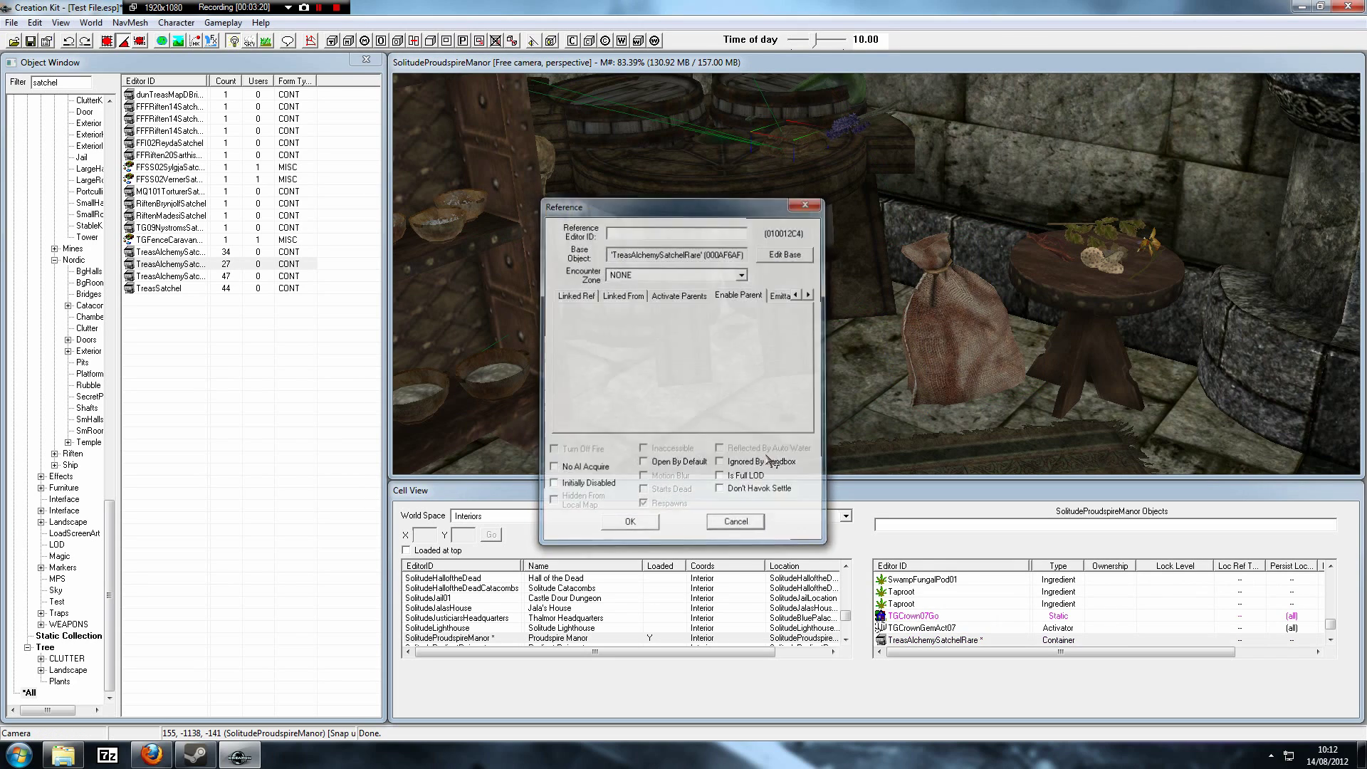
Show the markers and select the SolitudePlayerHouseDecorateEnchanting marker in the row outside the manor
{"action": "scroll", "coordinate": [846, 280], "scroll_direction": "up", "scroll_amount": 5}
{"action": "scroll", "coordinate": [846, 281], "scroll_direction": "down", "scroll_amount": 6}
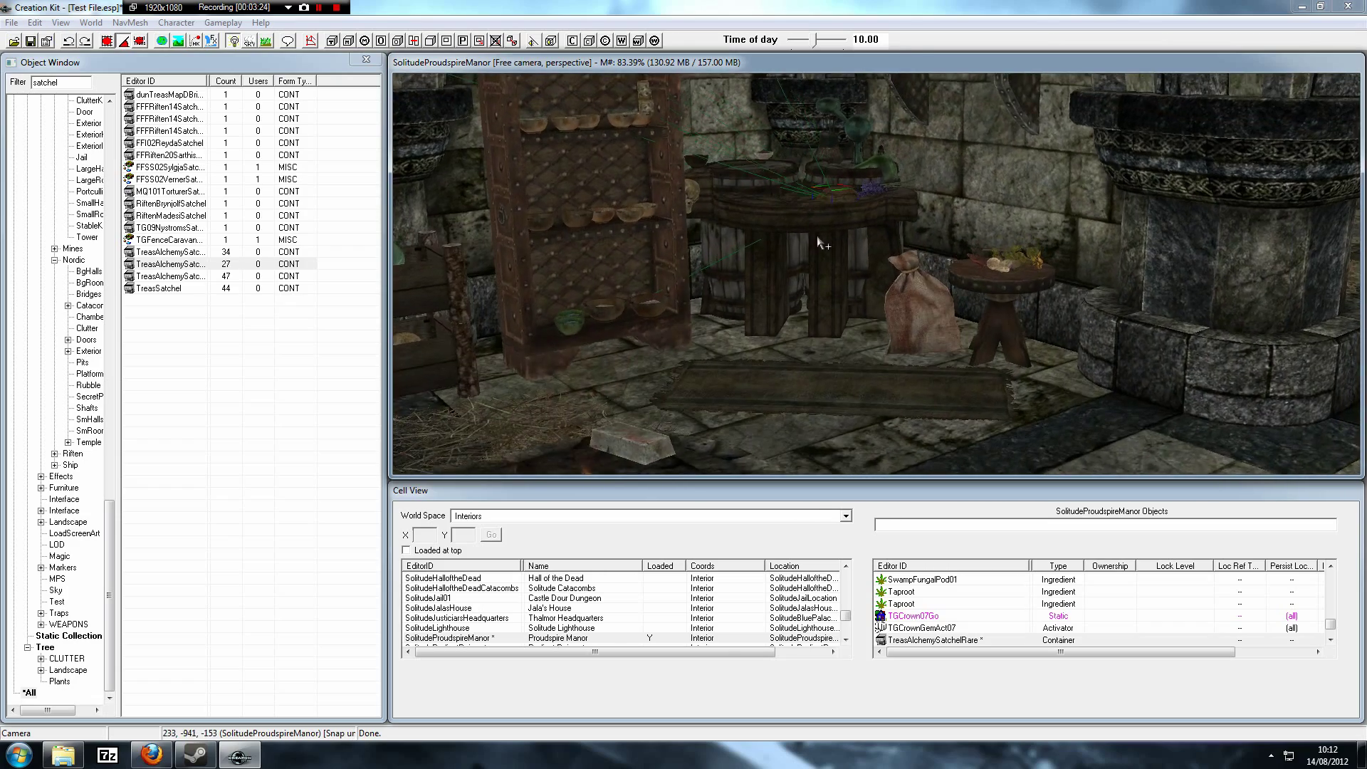
{"action": "middle_click_drag", "start_coordinate": [758, 262], "coordinate": [844, 253], "text": "shift"}
{"action": "scroll", "coordinate": [848, 257], "scroll_direction": "down", "scroll_amount": 10}
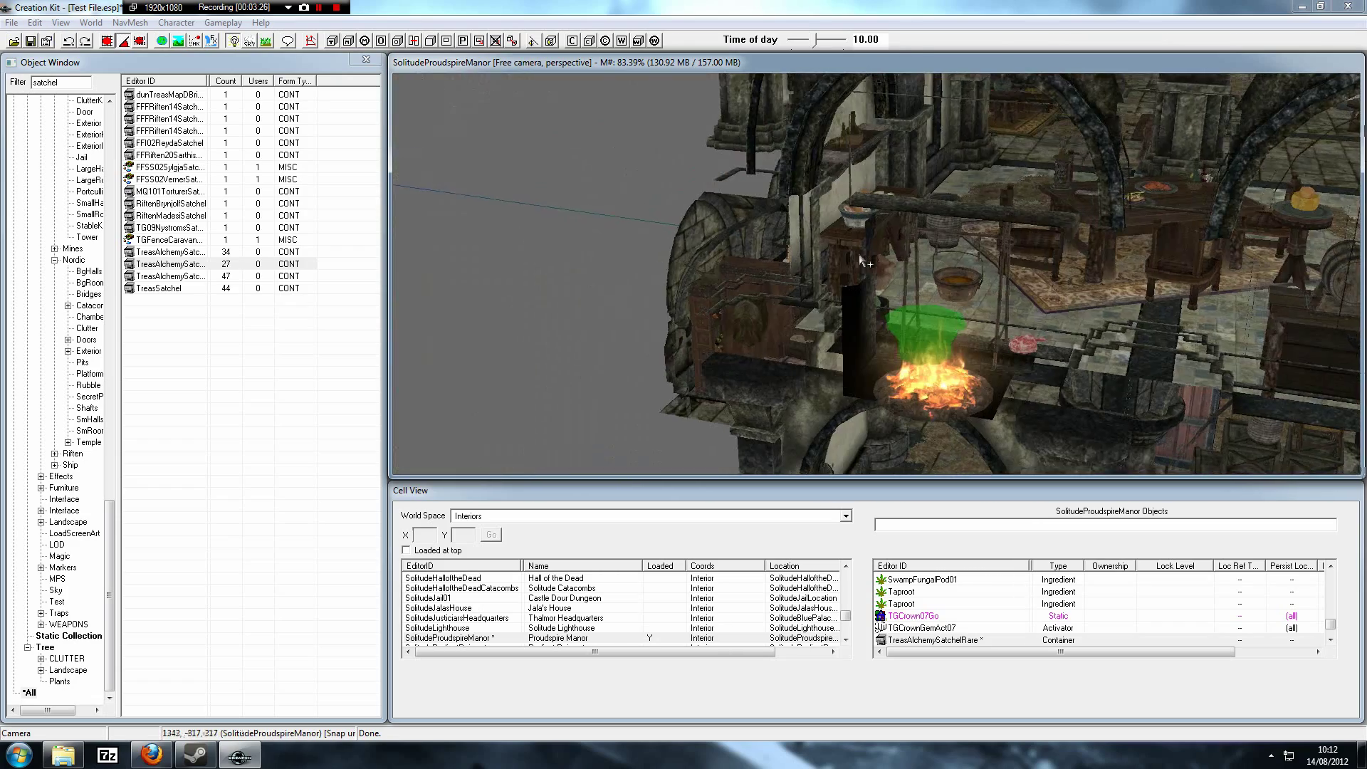
{"action": "key", "text": "m"}
{"action": "scroll", "coordinate": [860, 260], "scroll_direction": "down", "scroll_amount": 6}
{"action": "mouse_move", "coordinate": [672, 232]}
{"action": "middle_mouse_down"}
{"action": "mouse_move", "coordinate": [729, 233]}
{"action": "mouse_move", "coordinate": [643, 221]}
{"action": "mouse_move", "coordinate": [660, 205]}
{"action": "middle_mouse_up"}
{"action": "scroll", "coordinate": [730, 233], "scroll_direction": "up", "scroll_amount": 2}
{"action": "left_click", "coordinate": [673, 212]}
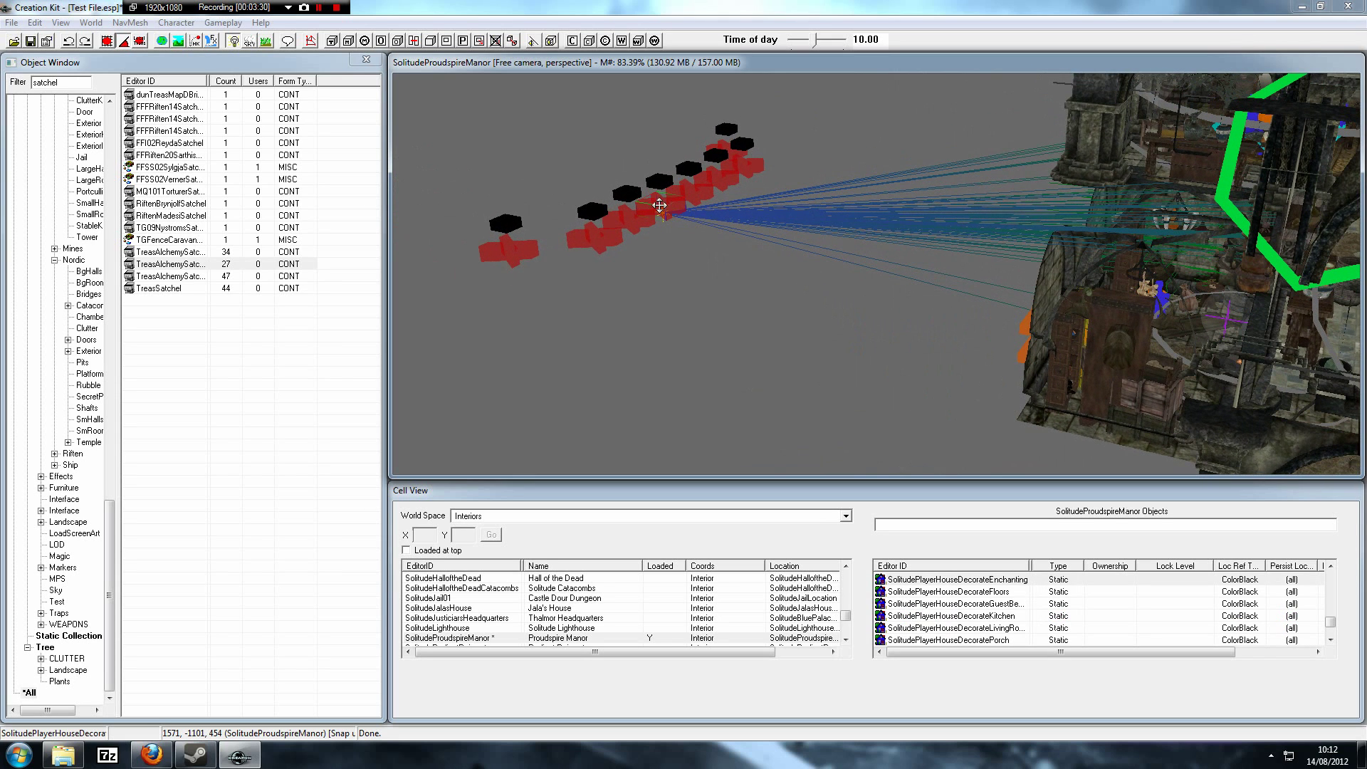
Examine the enchanting decoration XMarker's reference settings, including its enable parent and Initially Disabled option
{"action": "double_click", "coordinate": [659, 205]}
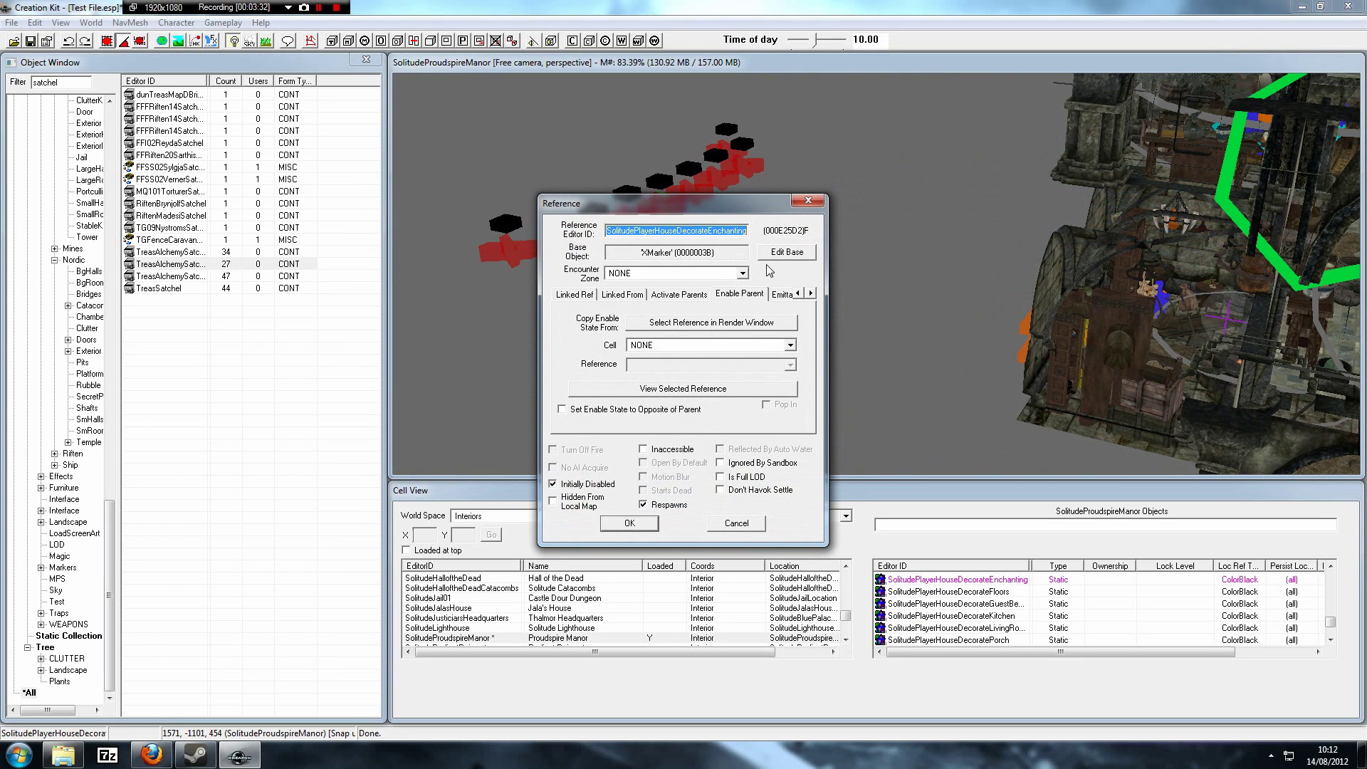
{"action": "left_click", "coordinate": [629, 522]}
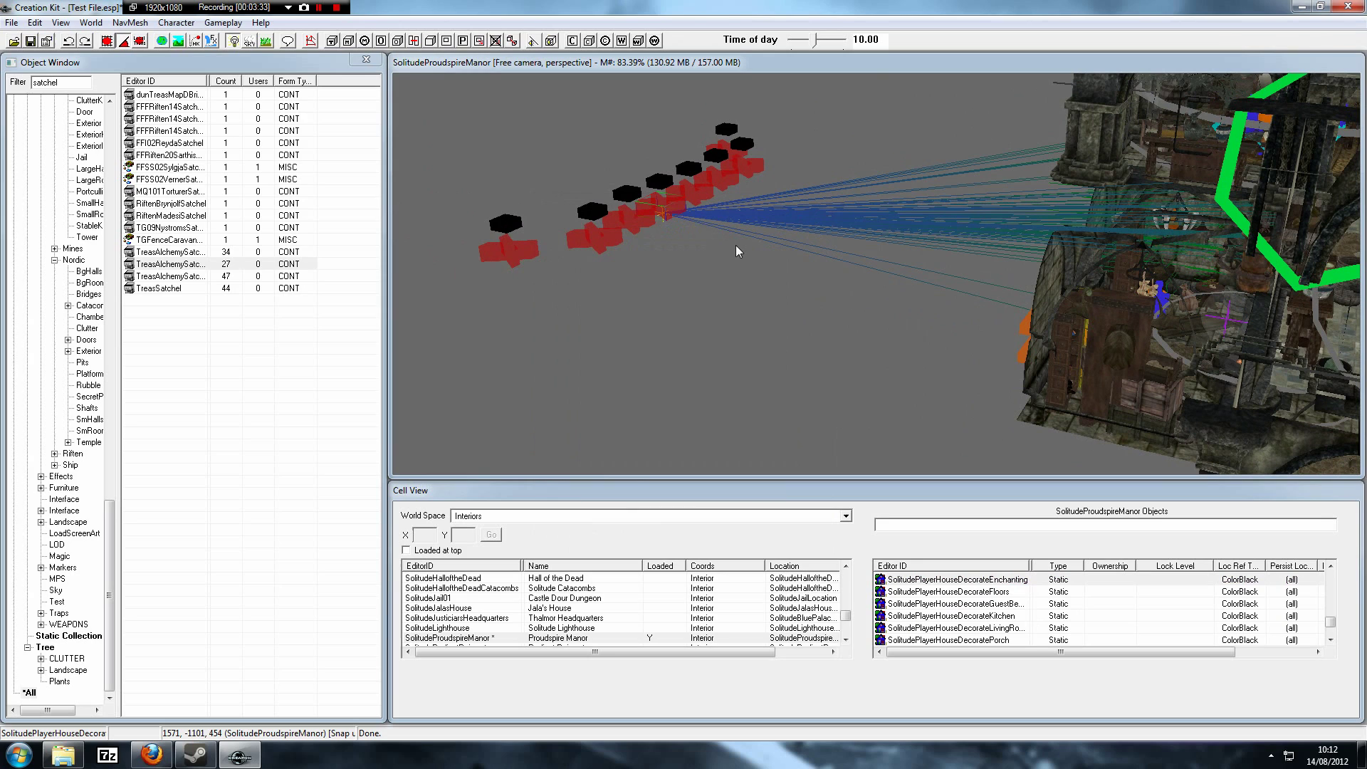
{"action": "double_click", "coordinate": [661, 208]}
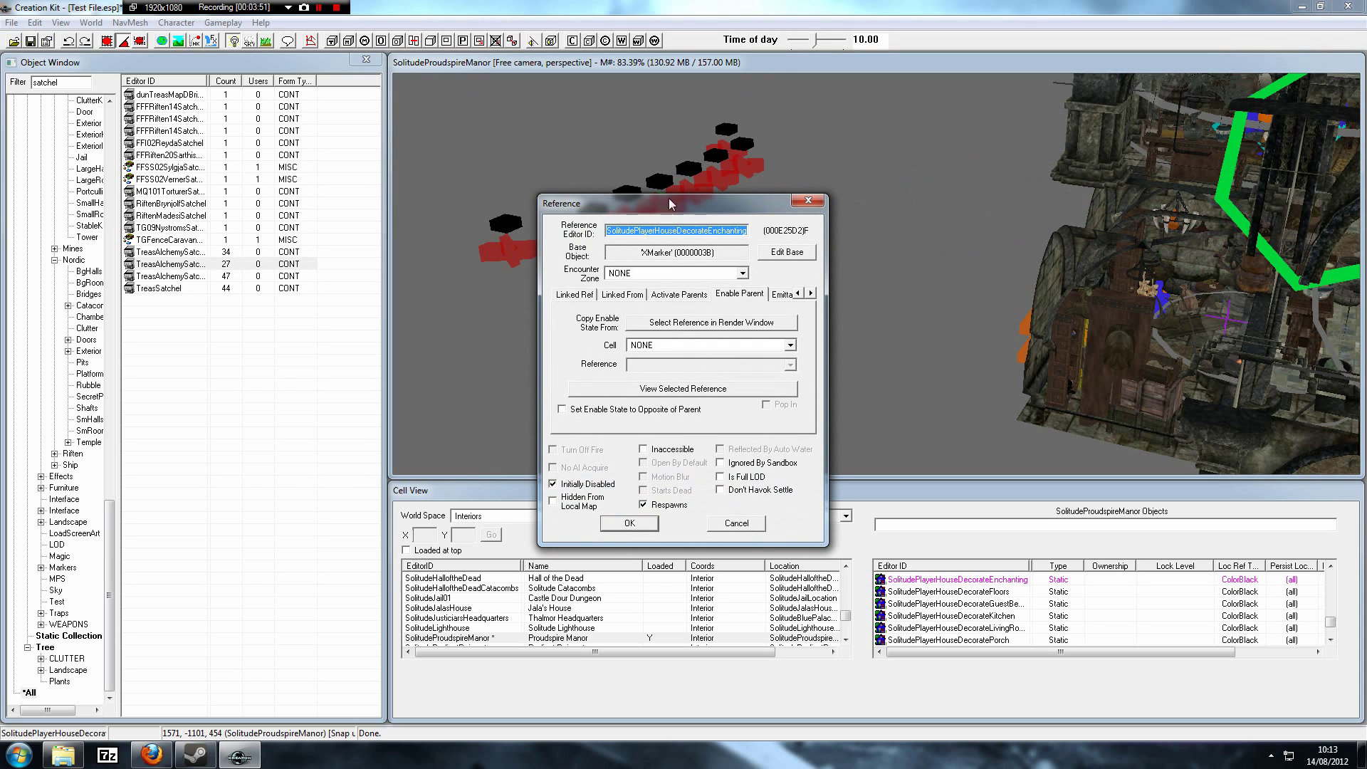
{"action": "left_click", "coordinate": [738, 527]}
Delete the whole row of SolitudePlayerHouseDecorate XMarkers outside the manor, accepting the location ref type and form user changes
{"action": "middle_click_drag", "start_coordinate": [904, 208], "coordinate": [998, 219], "text": "shift"}
{"action": "scroll", "coordinate": [999, 218], "scroll_direction": "up", "scroll_amount": 4}
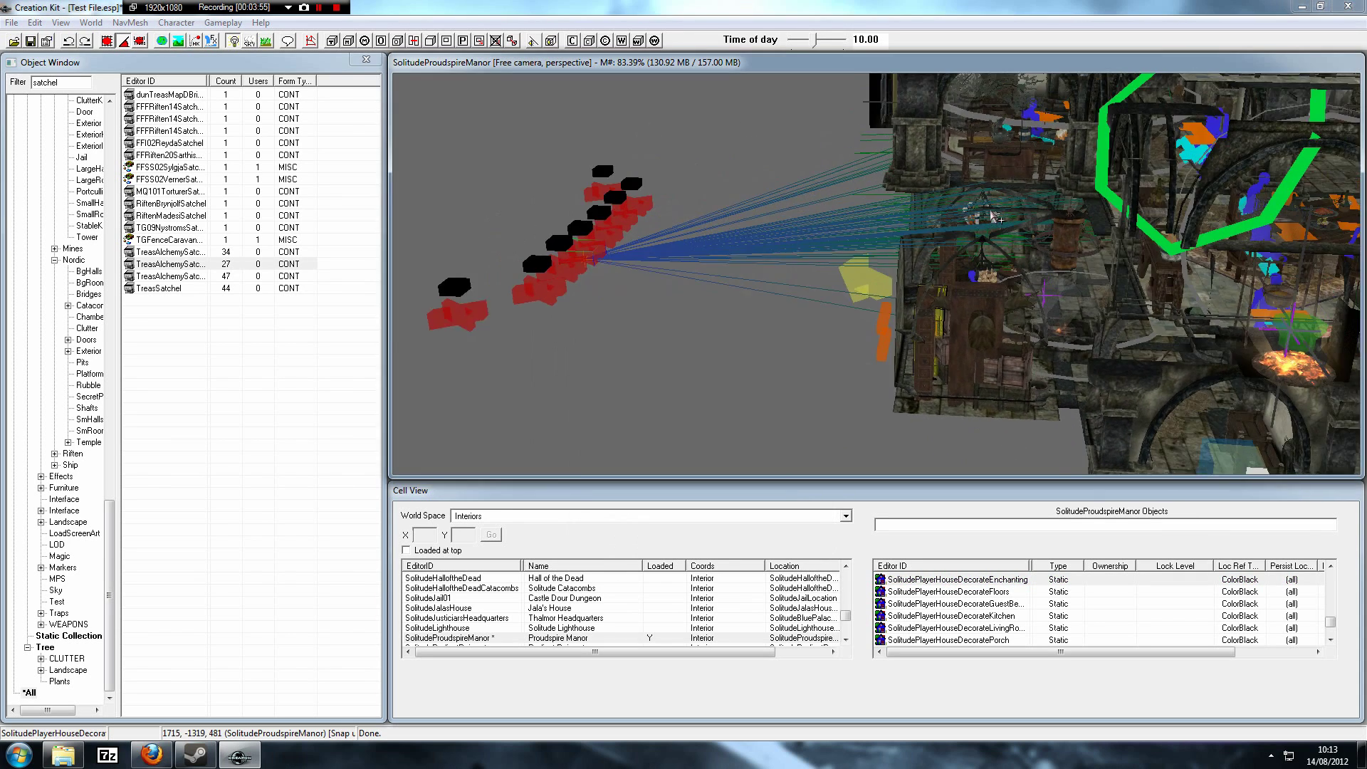
{"action": "mouse_move", "coordinate": [1147, 140]}
{"action": "middle_mouse_down"}
{"action": "mouse_move", "coordinate": [1049, 158]}
{"action": "mouse_move", "coordinate": [839, 141]}
{"action": "middle_mouse_up"}
{"action": "middle_click_drag", "start_coordinate": [986, 204], "coordinate": [867, 239]}
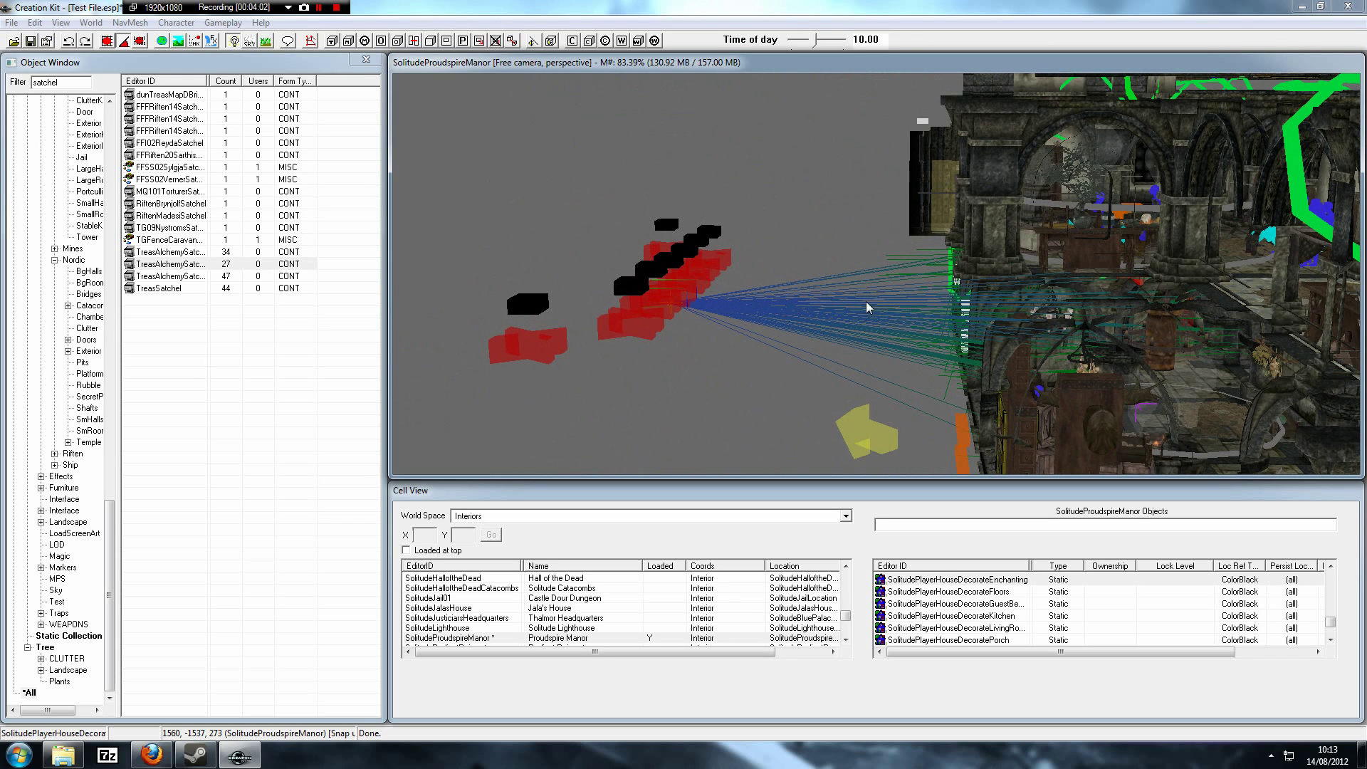
{"action": "mouse_move", "coordinate": [867, 302]}
{"action": "middle_mouse_down"}
{"action": "mouse_move", "coordinate": [824, 290]}
{"action": "mouse_move", "coordinate": [781, 299]}
{"action": "mouse_move", "coordinate": [885, 175]}
{"action": "mouse_move", "coordinate": [860, 272]}
{"action": "middle_mouse_up"}
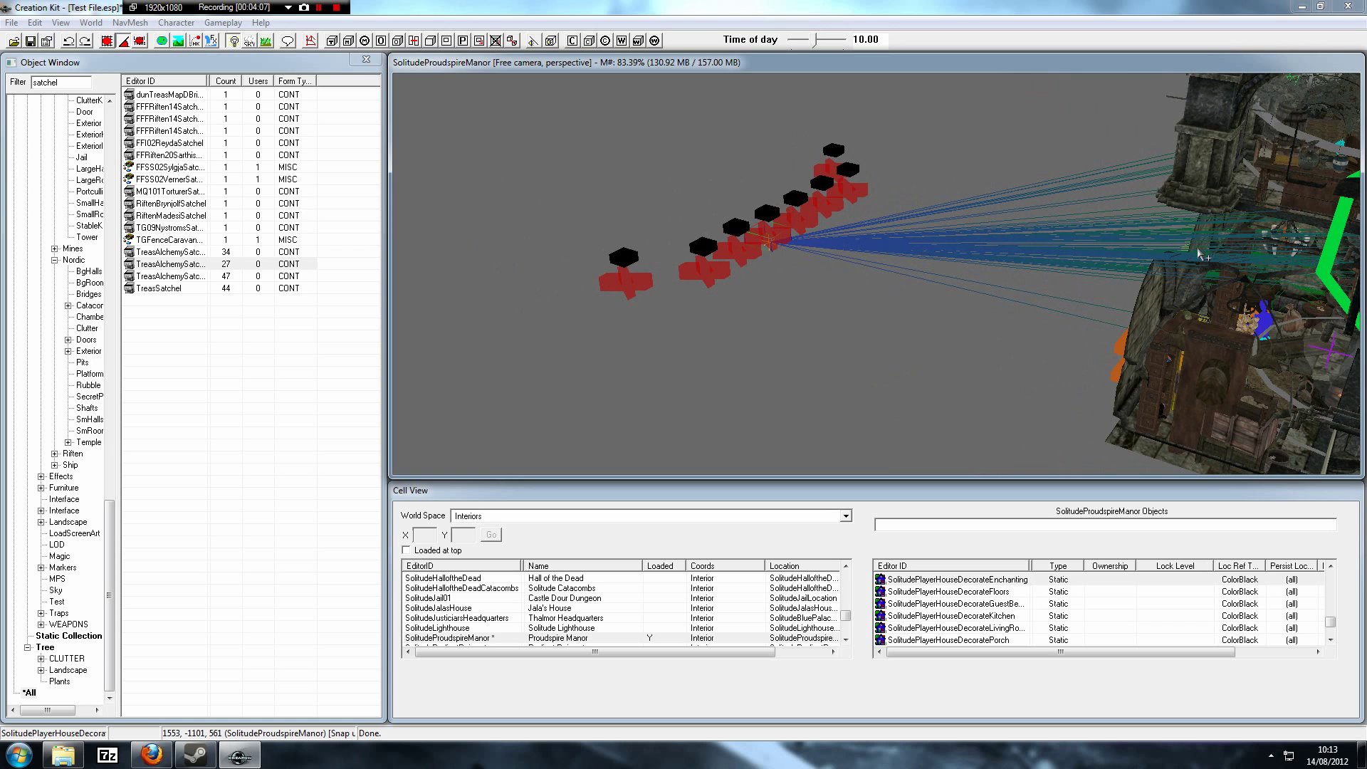
{"action": "middle_click_drag", "start_coordinate": [1203, 249], "coordinate": [886, 198]}
{"action": "mouse_move", "coordinate": [672, 142]}
{"action": "left_mouse_down"}
{"action": "mouse_move", "coordinate": [961, 420]}
{"action": "mouse_move", "coordinate": [924, 386]}
{"action": "left_mouse_up"}
{"action": "key", "text": "Delete"}
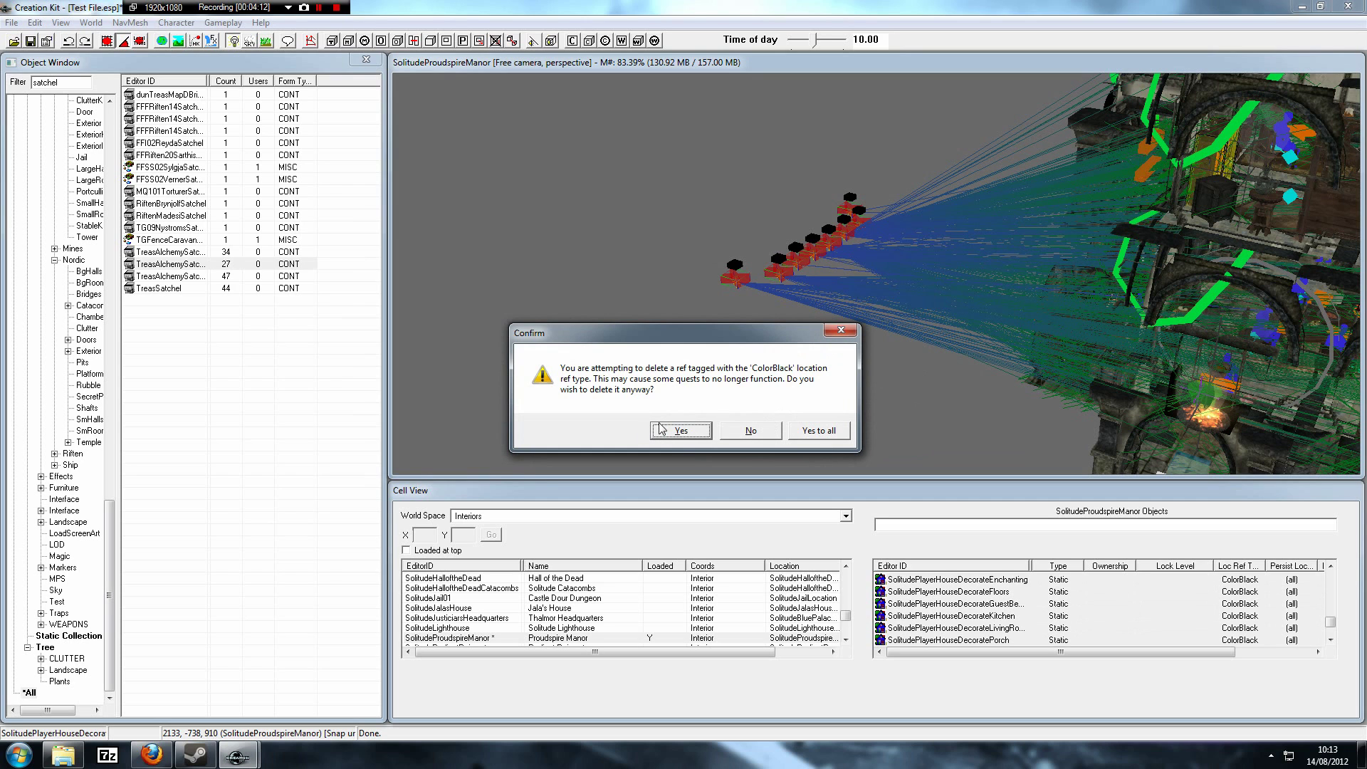
{"action": "left_click", "coordinate": [705, 436]}
{"action": "left_click", "coordinate": [704, 433]}
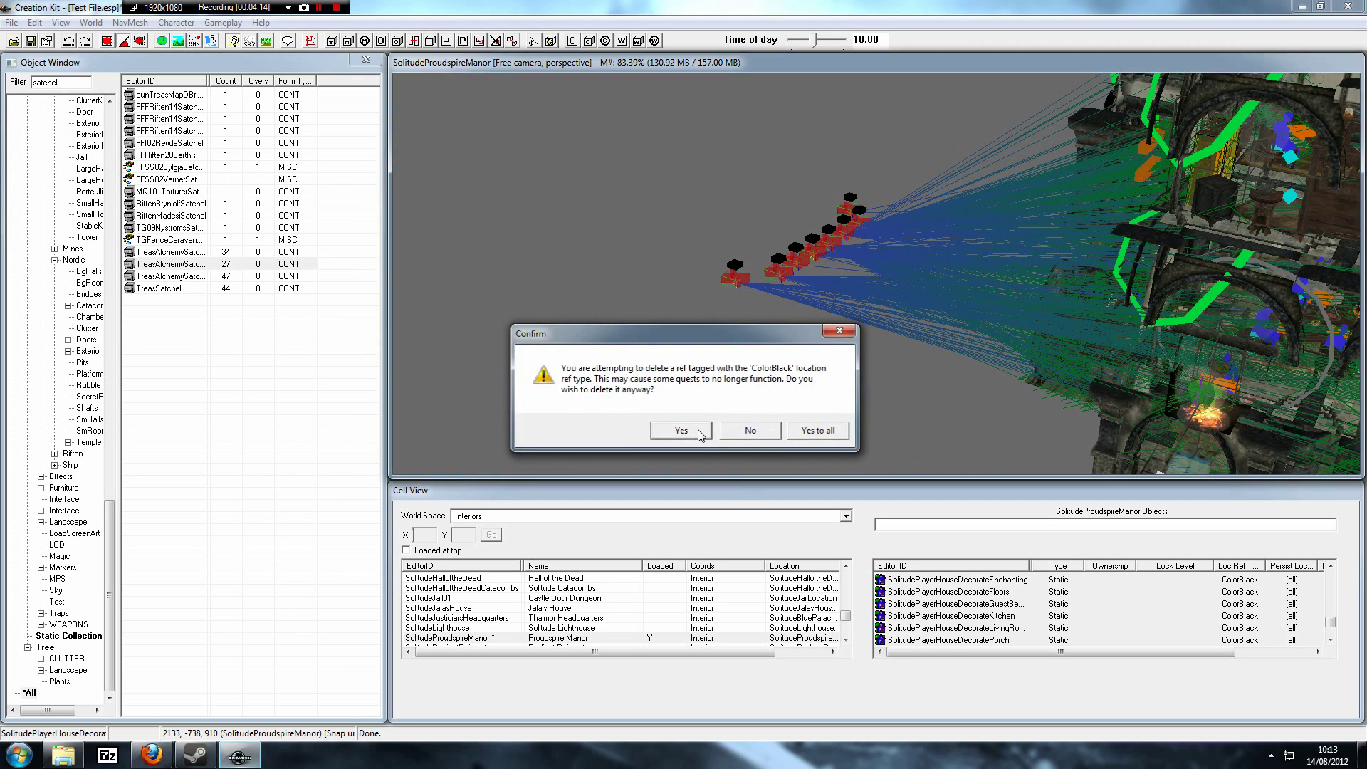
{"action": "left_click", "coordinate": [700, 432]}
{"action": "left_click", "coordinate": [839, 431]}
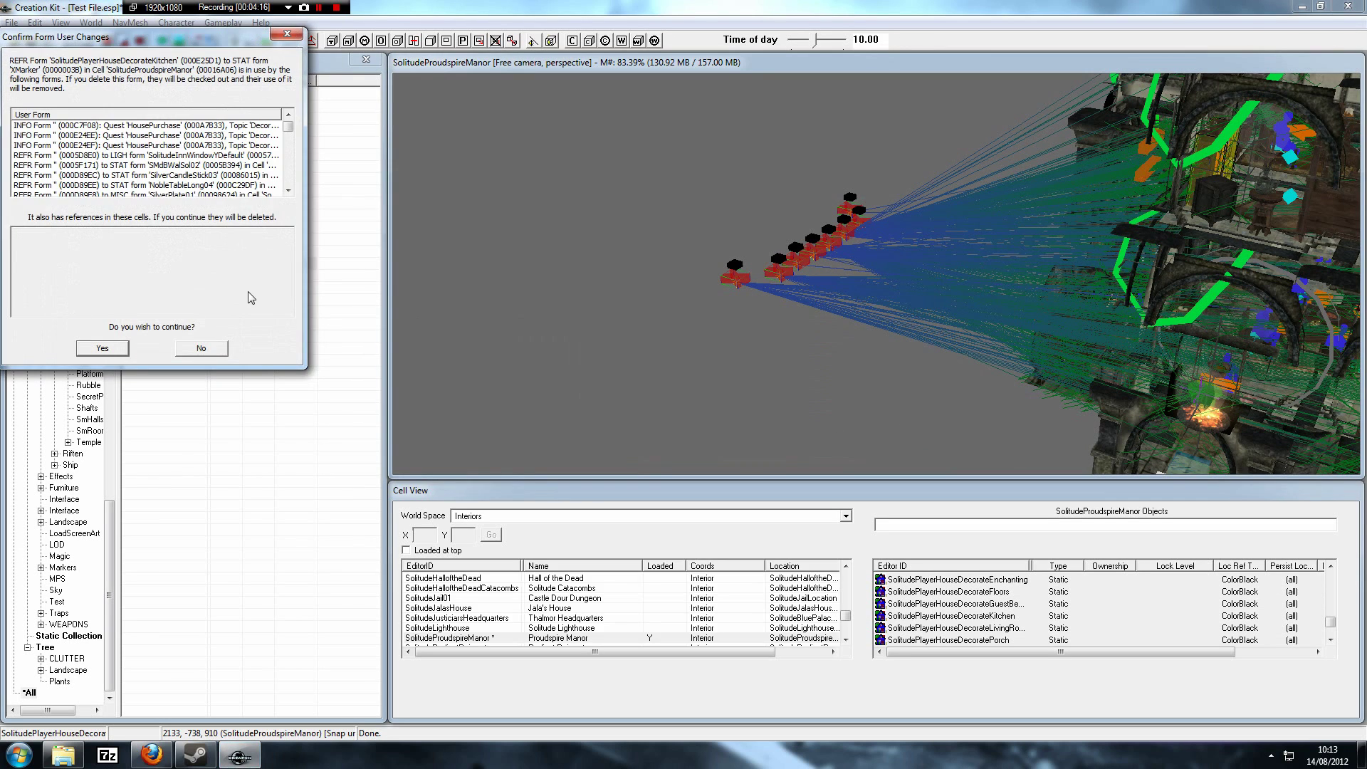
{"action": "left_click", "coordinate": [106, 346]}
{"action": "left_click", "coordinate": [109, 345]}
{"action": "left_click", "coordinate": [111, 345]}
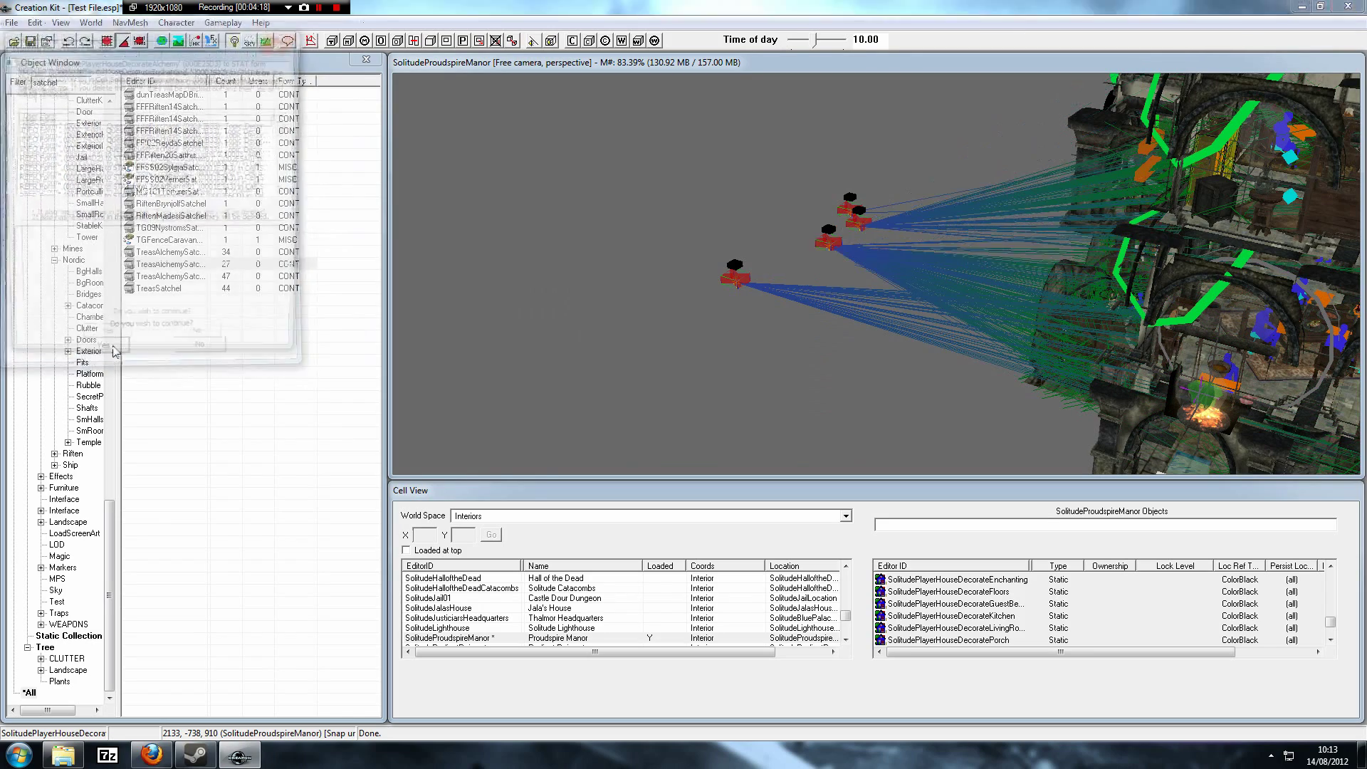
{"action": "left_click", "coordinate": [114, 345]}
{"action": "left_click", "coordinate": [114, 344]}
{"action": "left_click", "coordinate": [114, 344]}
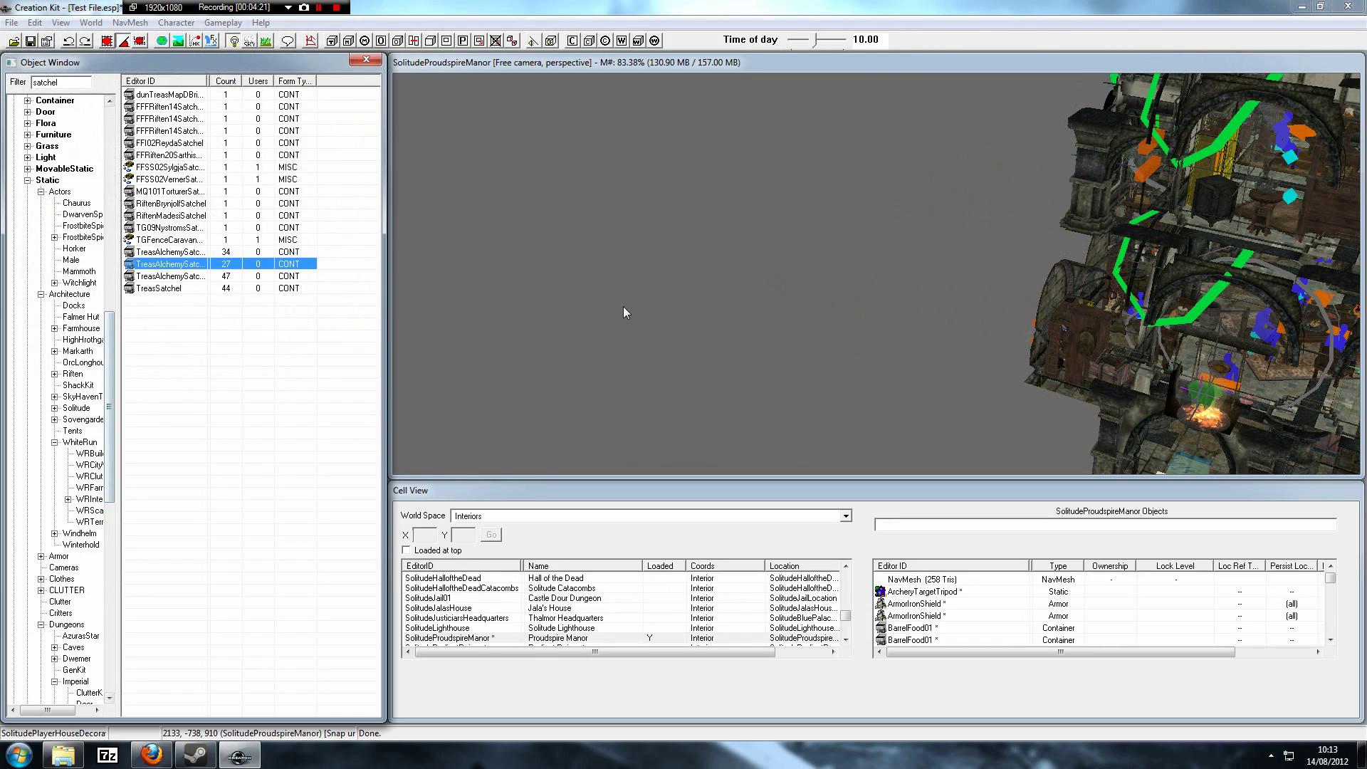
Return to the alchemy area and examine the objects around its table and sack
{"action": "left_click", "coordinate": [857, 246]}
{"action": "mouse_move", "coordinate": [970, 275]}
{"action": "middle_mouse_down"}
{"action": "mouse_move", "coordinate": [910, 215]}
{"action": "mouse_move", "coordinate": [903, 173]}
{"action": "mouse_move", "coordinate": [894, 280]}
{"action": "mouse_move", "coordinate": [931, 291]}
{"action": "mouse_move", "coordinate": [891, 272]}
{"action": "mouse_move", "coordinate": [878, 288]}
{"action": "mouse_move", "coordinate": [924, 271]}
{"action": "mouse_move", "coordinate": [786, 288]}
{"action": "mouse_move", "coordinate": [818, 284]}
{"action": "mouse_move", "coordinate": [610, 235]}
{"action": "mouse_move", "coordinate": [786, 245]}
{"action": "mouse_move", "coordinate": [708, 237]}
{"action": "mouse_move", "coordinate": [862, 213]}
{"action": "mouse_move", "coordinate": [705, 232]}
{"action": "mouse_move", "coordinate": [737, 234]}
{"action": "middle_mouse_up"}
{"action": "scroll", "coordinate": [917, 218], "scroll_direction": "up", "scroll_amount": 5}
{"action": "scroll", "coordinate": [930, 291], "scroll_direction": "down", "scroll_amount": 3}
{"action": "scroll", "coordinate": [931, 288], "scroll_direction": "up", "scroll_amount": 2}
{"action": "scroll", "coordinate": [891, 271], "scroll_direction": "up", "scroll_amount": 5}
{"action": "scroll", "coordinate": [706, 232], "scroll_direction": "down", "scroll_amount": 2}
{"action": "scroll", "coordinate": [736, 234], "scroll_direction": "down", "scroll_amount": 2}
{"action": "scroll", "coordinate": [736, 234], "scroll_direction": "up", "scroll_amount": 2}
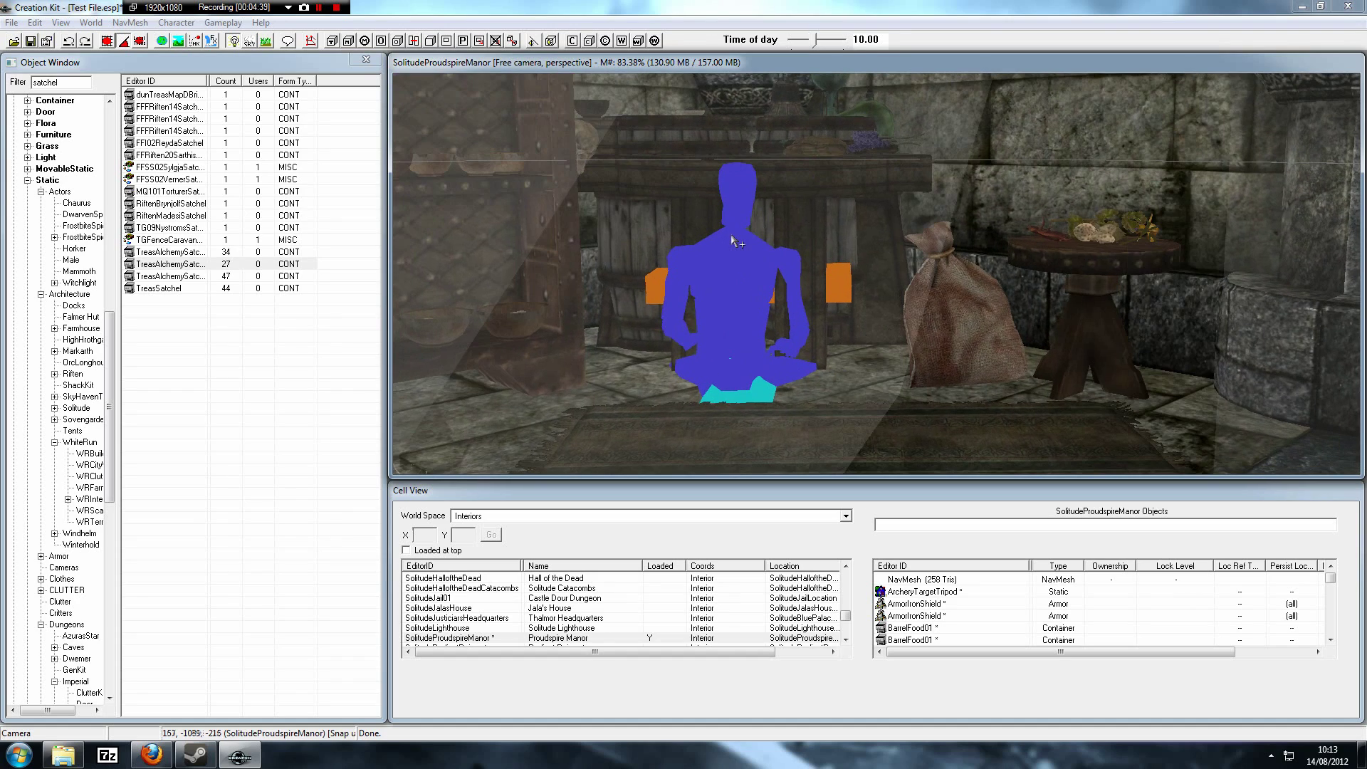
Inspect the cupboards and alchemy workbench that overlap in the manor's alchemy area
{"action": "left_click", "coordinate": [866, 183]}
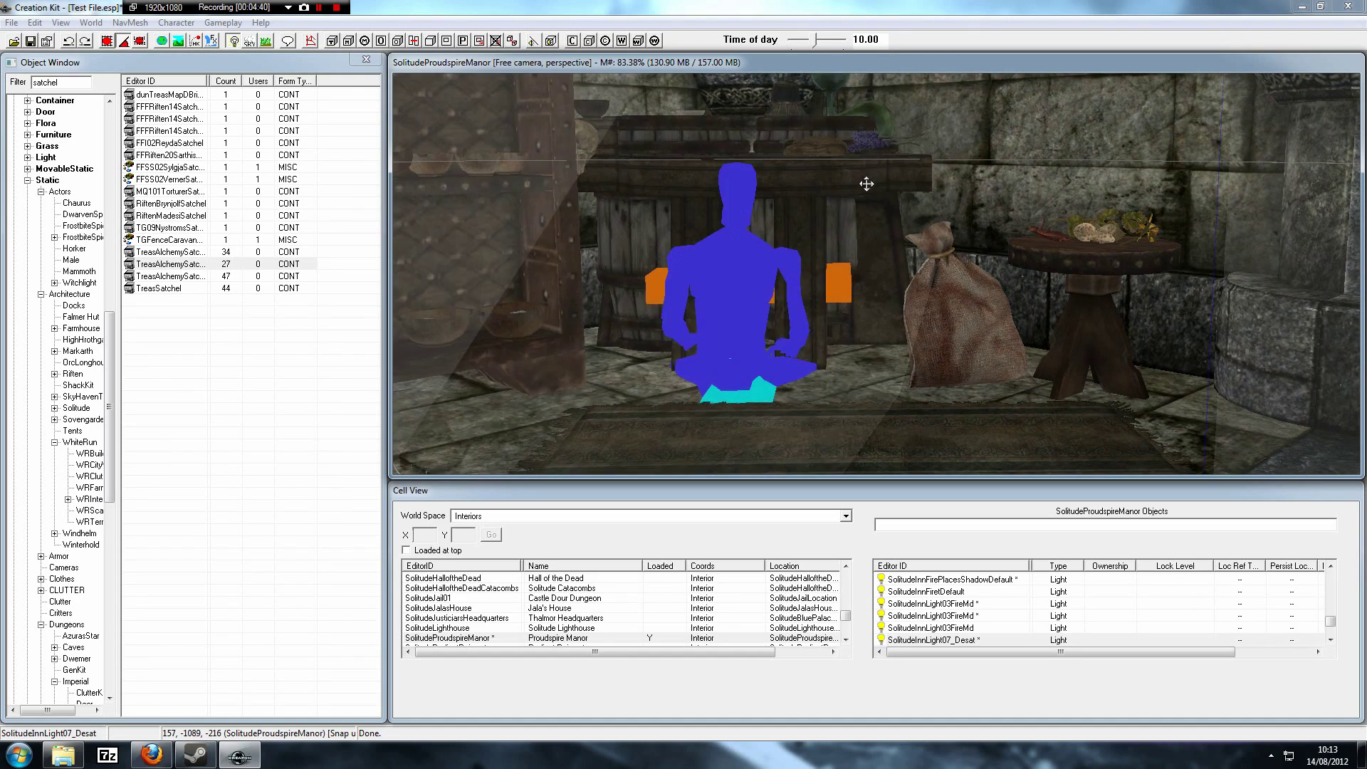
{"action": "left_click", "coordinate": [506, 135]}
{"action": "key", "text": "c"}
{"action": "scroll", "coordinate": [842, 254], "scroll_direction": "down", "scroll_amount": 2}
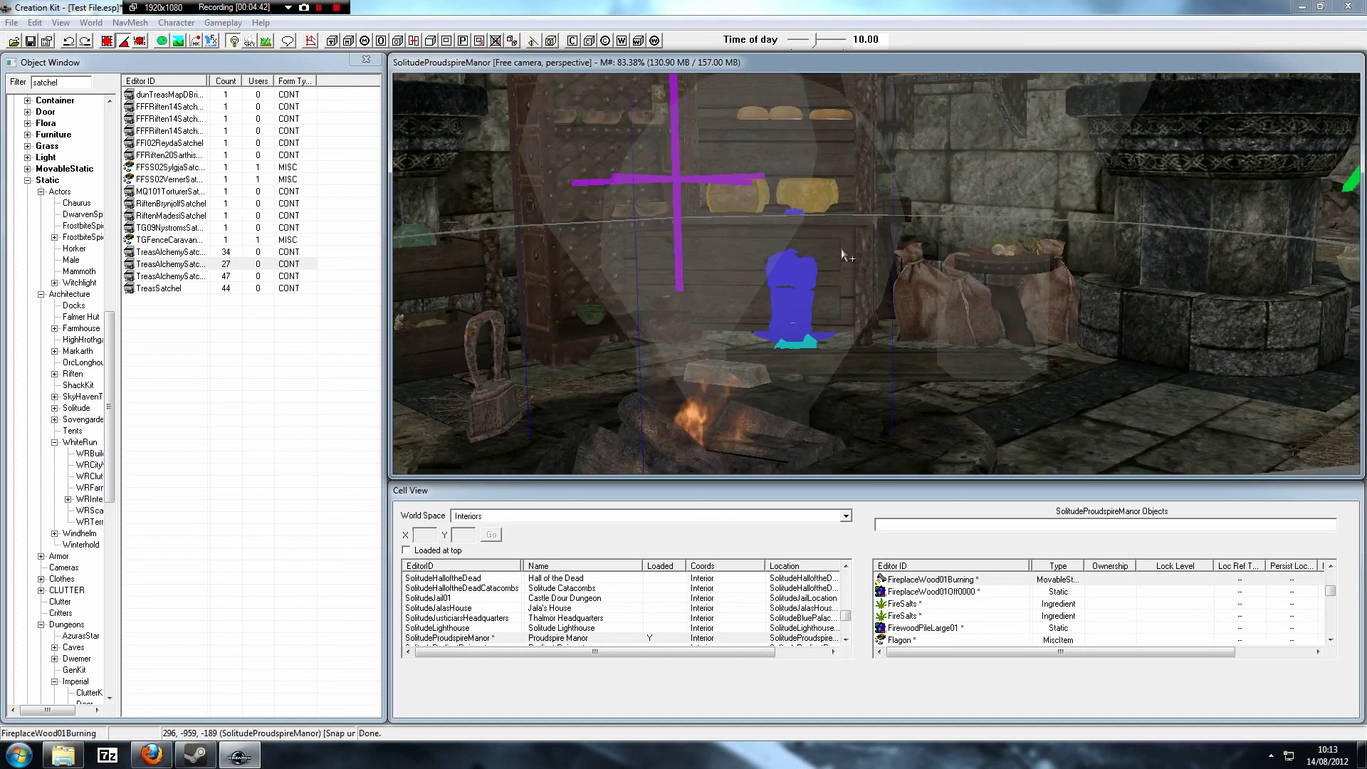
{"action": "middle_click_drag", "start_coordinate": [842, 254], "coordinate": [866, 238], "text": "shift"}
{"action": "scroll", "coordinate": [1018, 207], "scroll_direction": "up", "scroll_amount": 3}
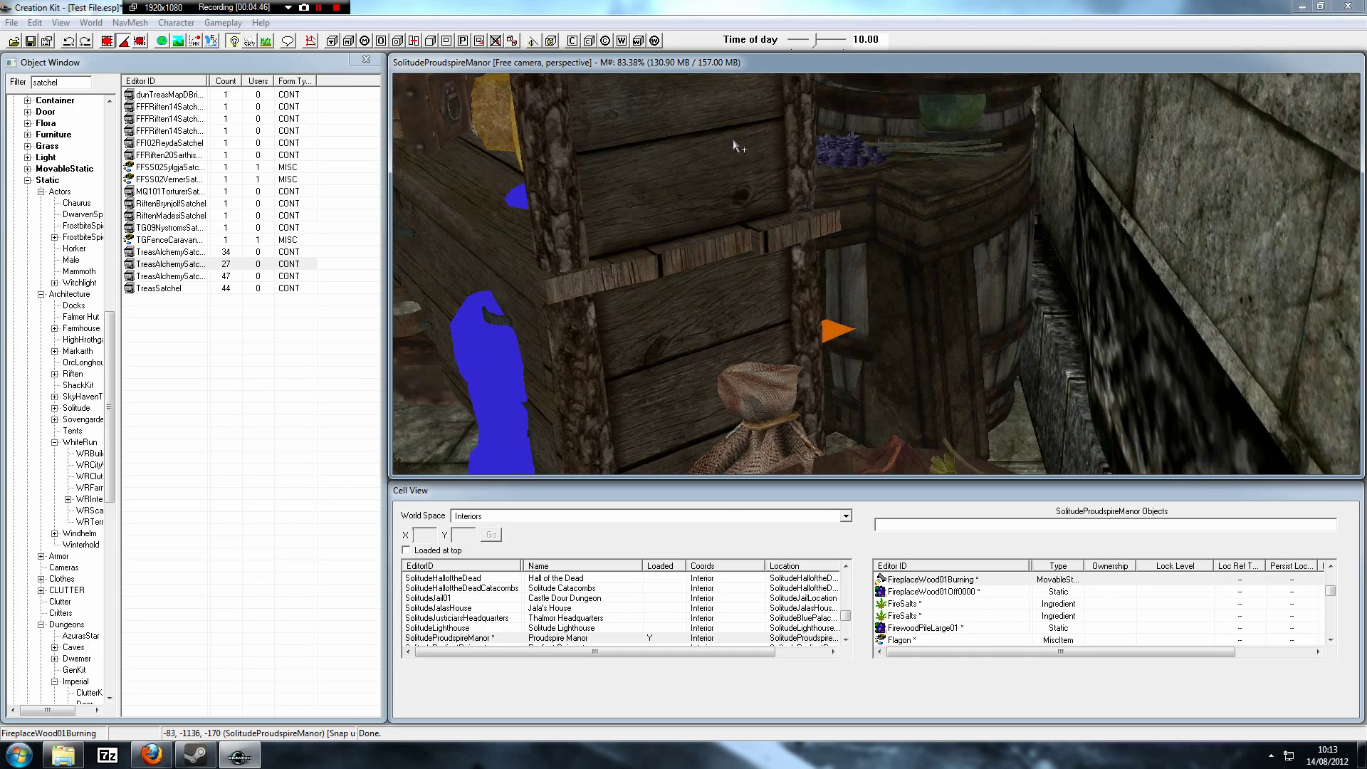
{"action": "left_click", "coordinate": [797, 171]}
{"action": "middle_click_drag", "start_coordinate": [797, 171], "coordinate": [805, 191]}
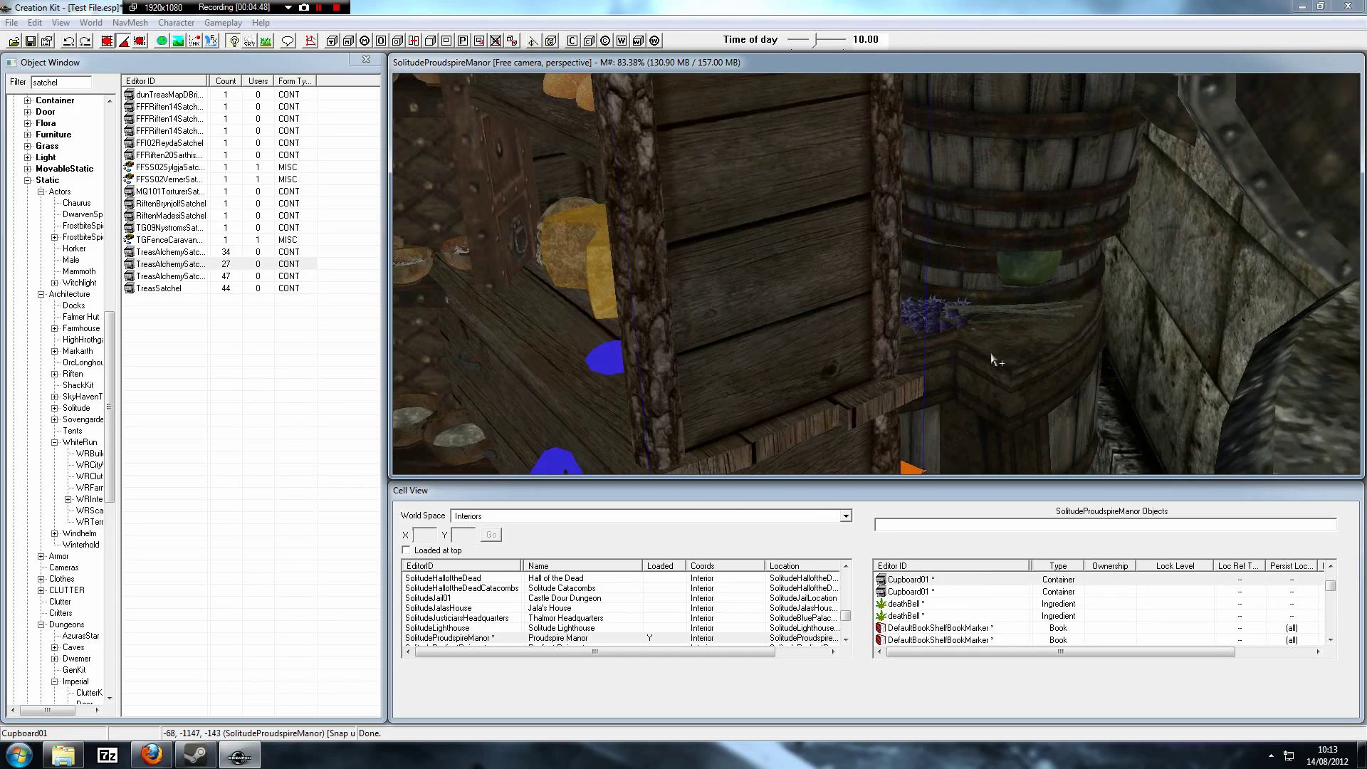
{"action": "middle_click_drag", "start_coordinate": [991, 355], "coordinate": [931, 338], "text": "shift"}
{"action": "left_click", "coordinate": [855, 292]}
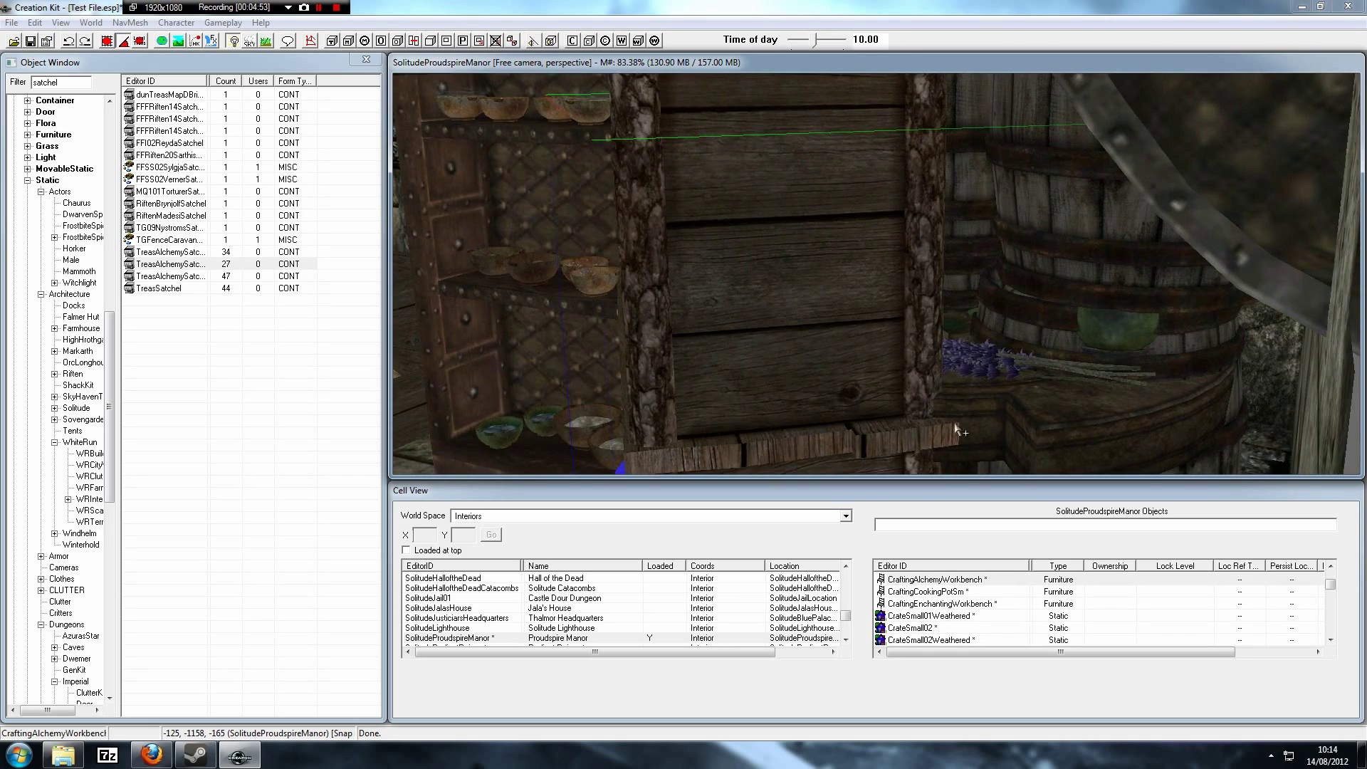
Examine the manor's interior from outside, around the place of the deleted decoration markers
{"action": "middle_click_drag", "start_coordinate": [956, 427], "coordinate": [1082, 418], "text": "shift"}
{"action": "scroll", "coordinate": [1022, 420], "scroll_direction": "down", "scroll_amount": 3}
{"action": "scroll", "coordinate": [1023, 420], "scroll_direction": "down", "scroll_amount": 2}
{"action": "scroll", "coordinate": [1050, 403], "scroll_direction": "up", "scroll_amount": 2}
{"action": "middle_click_drag", "start_coordinate": [891, 385], "coordinate": [931, 388], "text": "shift"}
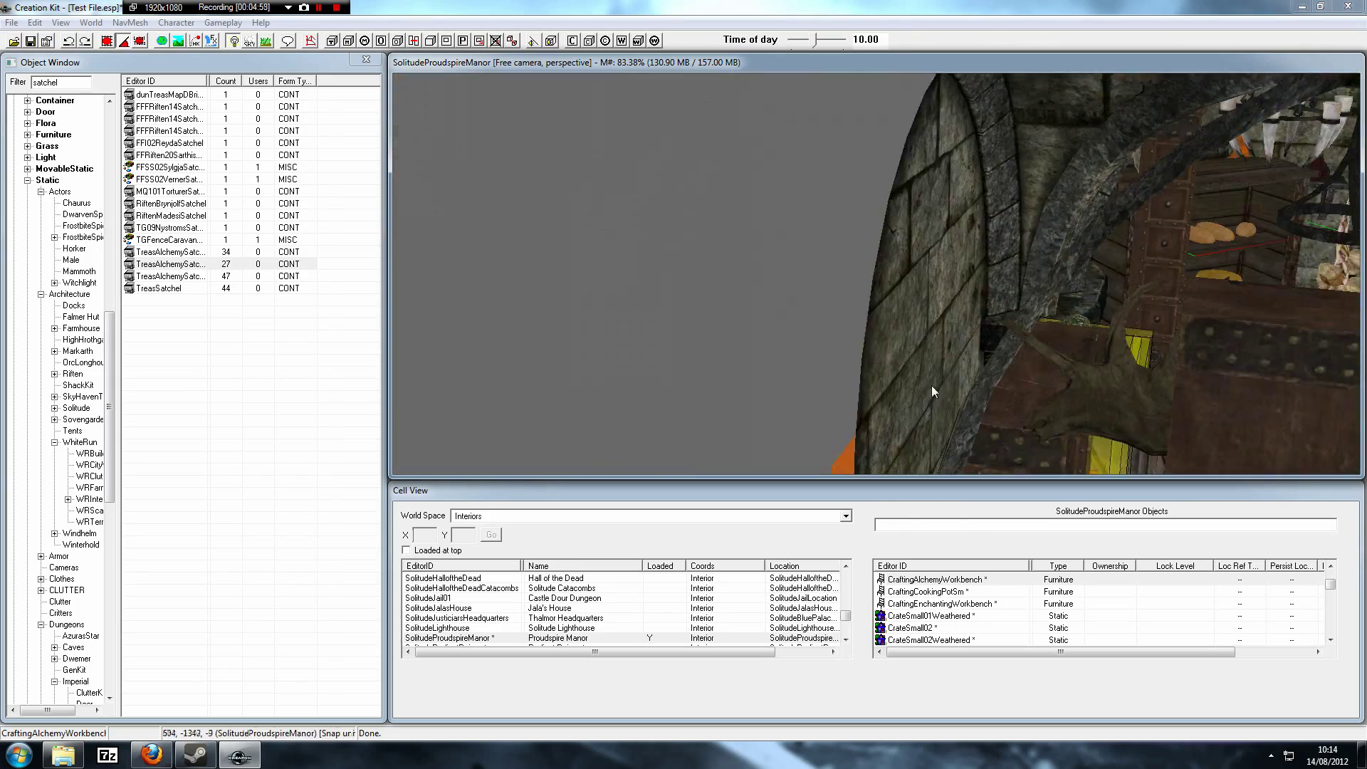
{"action": "scroll", "coordinate": [941, 359], "scroll_direction": "down", "scroll_amount": 3}
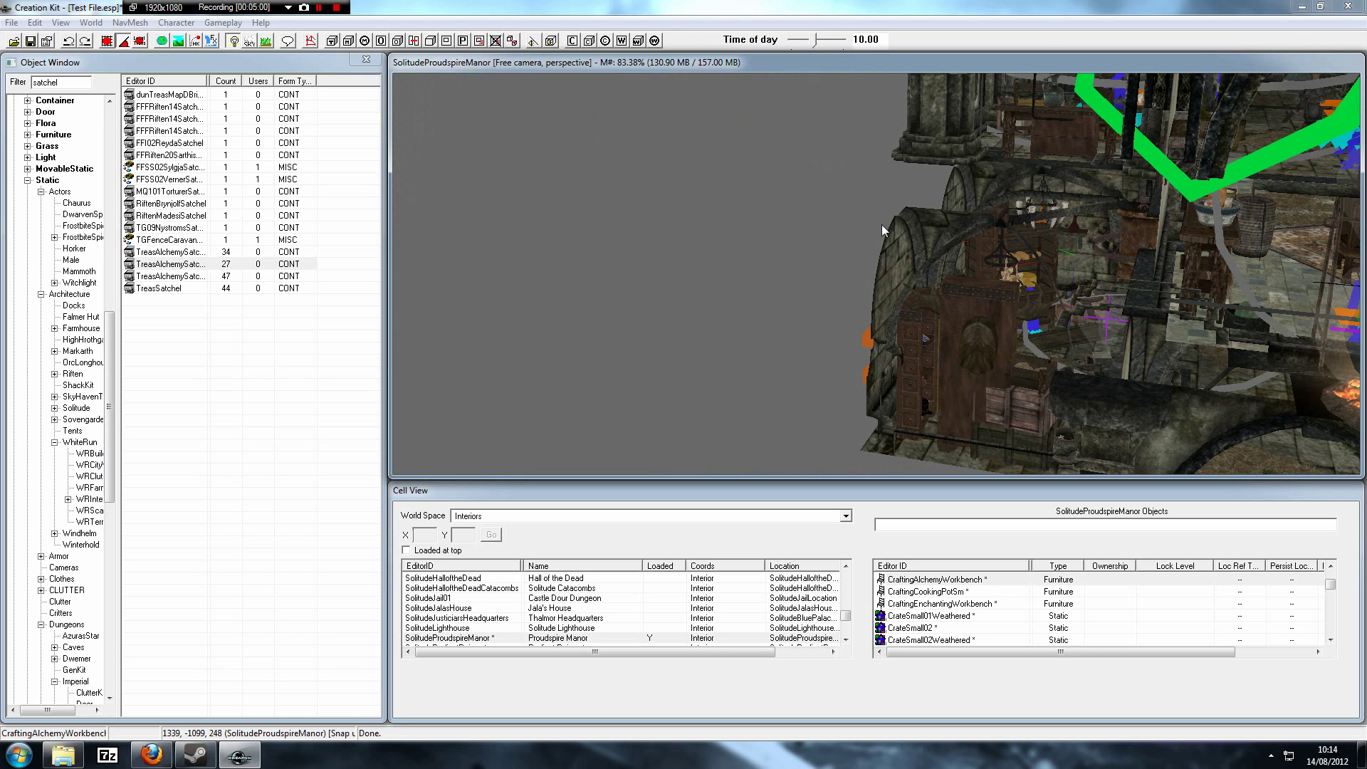
{"action": "scroll", "coordinate": [1008, 288], "scroll_direction": "down", "scroll_amount": 2}
{"action": "middle_click_drag", "start_coordinate": [1008, 289], "coordinate": [882, 253], "text": "shift"}
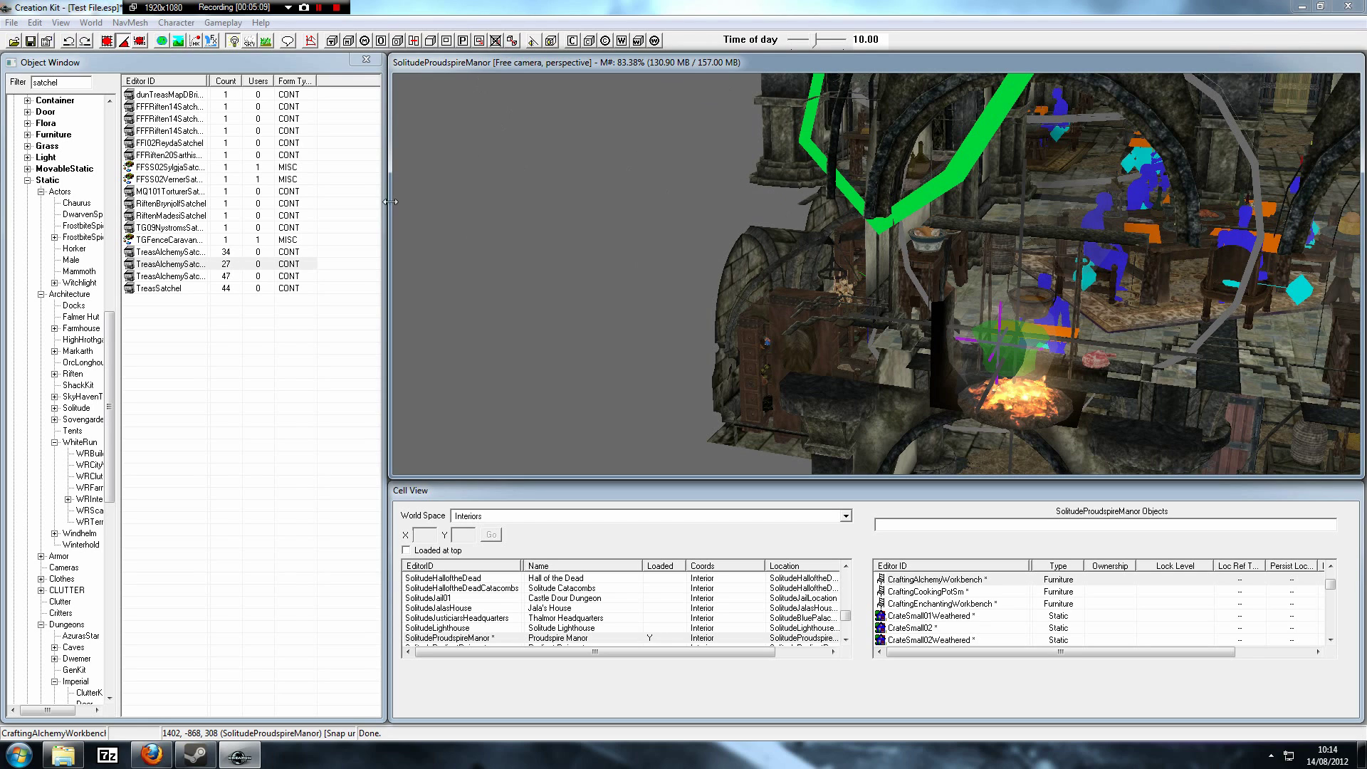
Find and select the HousecarlSolitude actor near the dining tables inside the manor
{"action": "middle_click_drag", "start_coordinate": [783, 294], "coordinate": [793, 366], "text": "shift"}
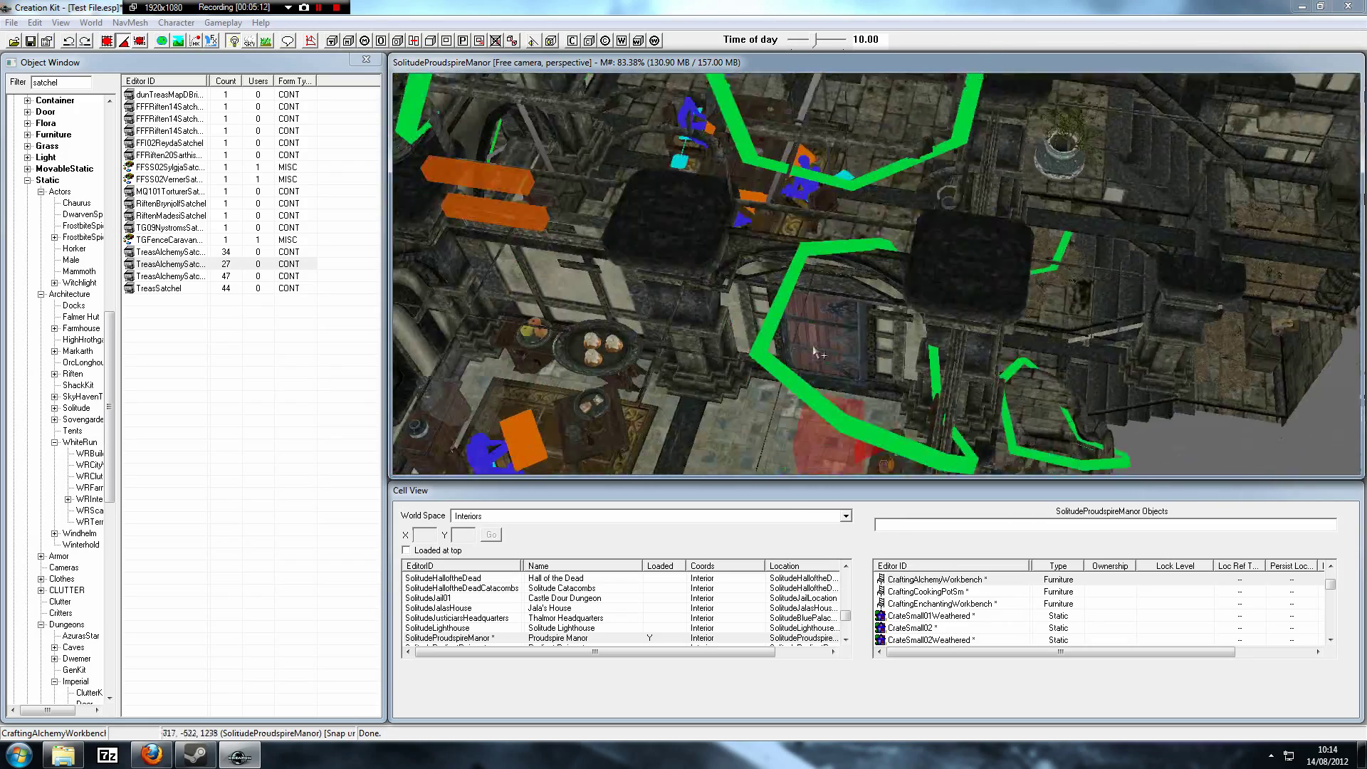
{"action": "scroll", "coordinate": [815, 357], "scroll_direction": "up", "scroll_amount": 8}
{"action": "scroll", "coordinate": [852, 250], "scroll_direction": "up", "scroll_amount": 10}
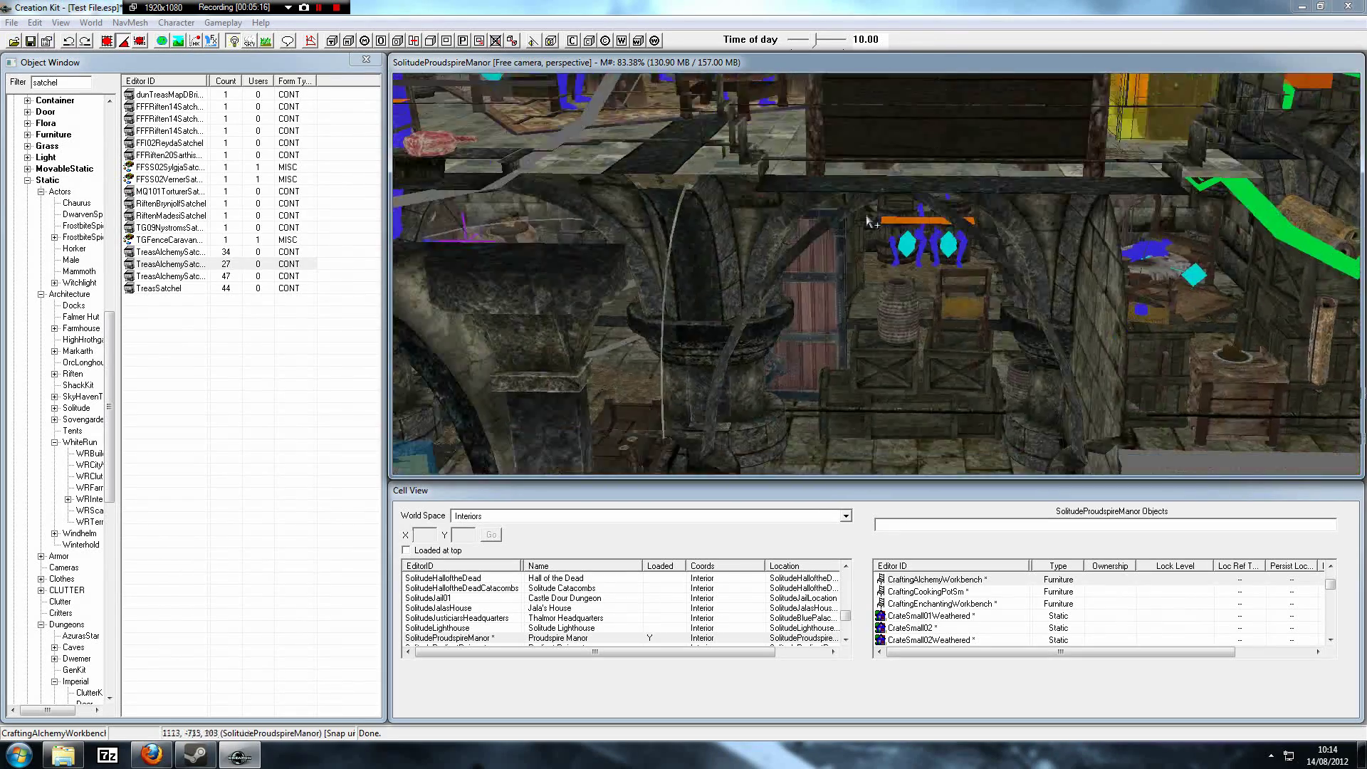
{"action": "scroll", "coordinate": [858, 254], "scroll_direction": "up", "scroll_amount": 5}
{"action": "scroll", "coordinate": [858, 254], "scroll_direction": "up", "scroll_amount": 5}
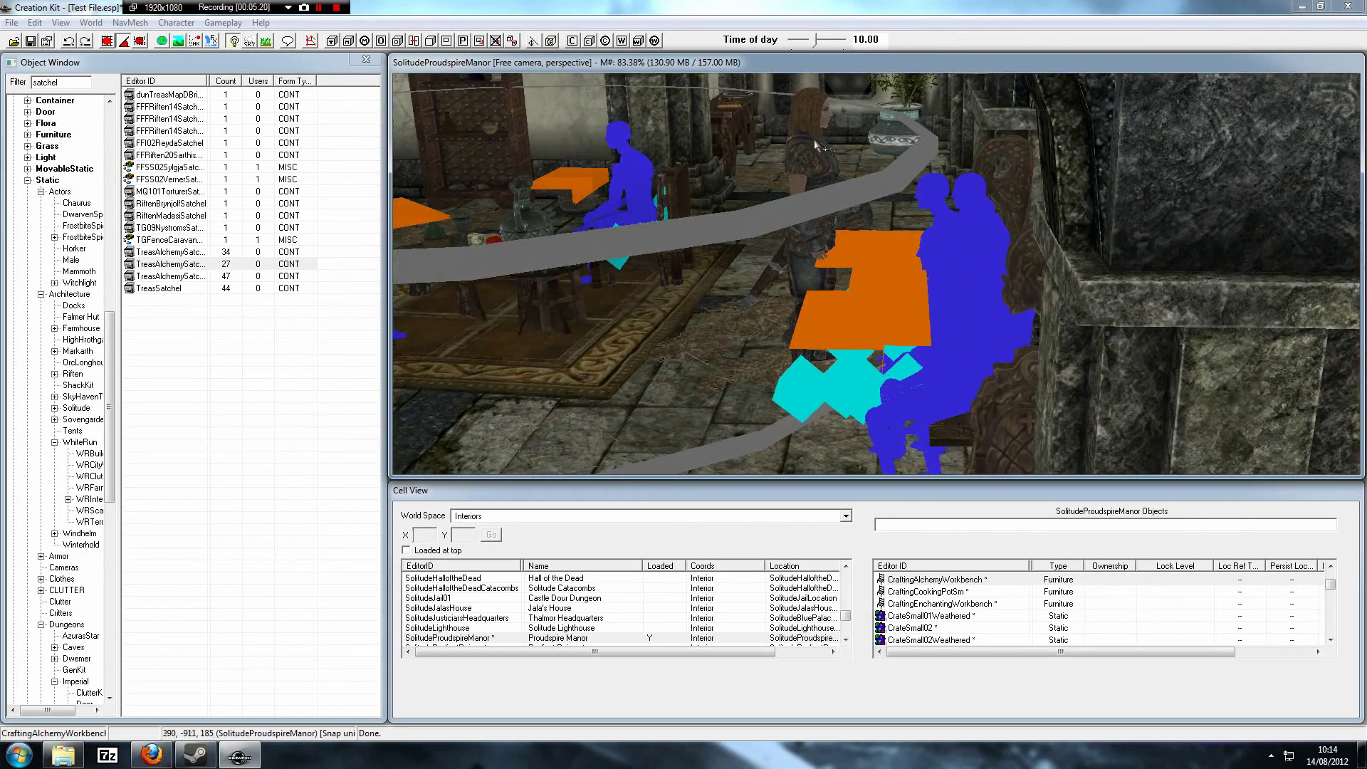
{"action": "left_click", "coordinate": [810, 141]}
Hide the markers in the manor's render view
{"action": "scroll", "coordinate": [812, 144], "scroll_direction": "down", "scroll_amount": 10}
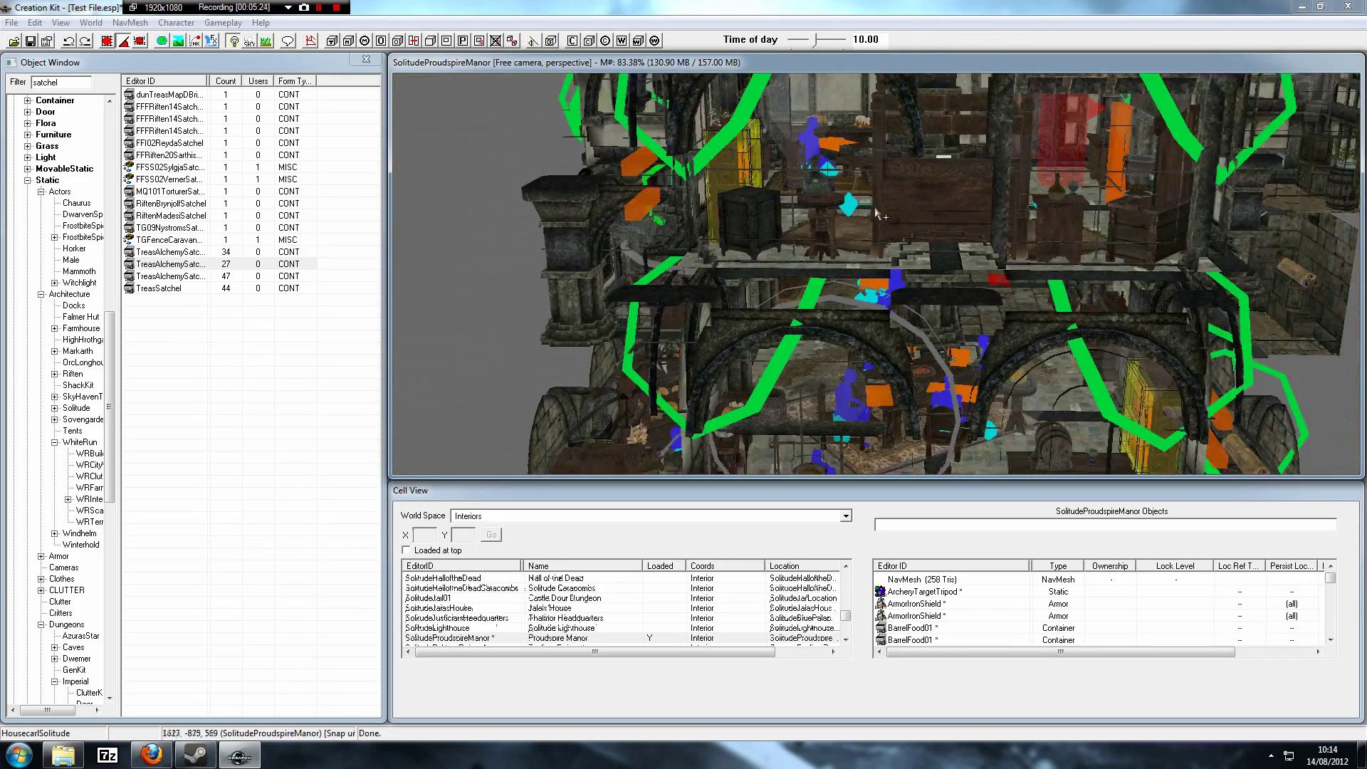
{"action": "middle_click_drag", "start_coordinate": [875, 211], "coordinate": [796, 202], "text": "shift"}
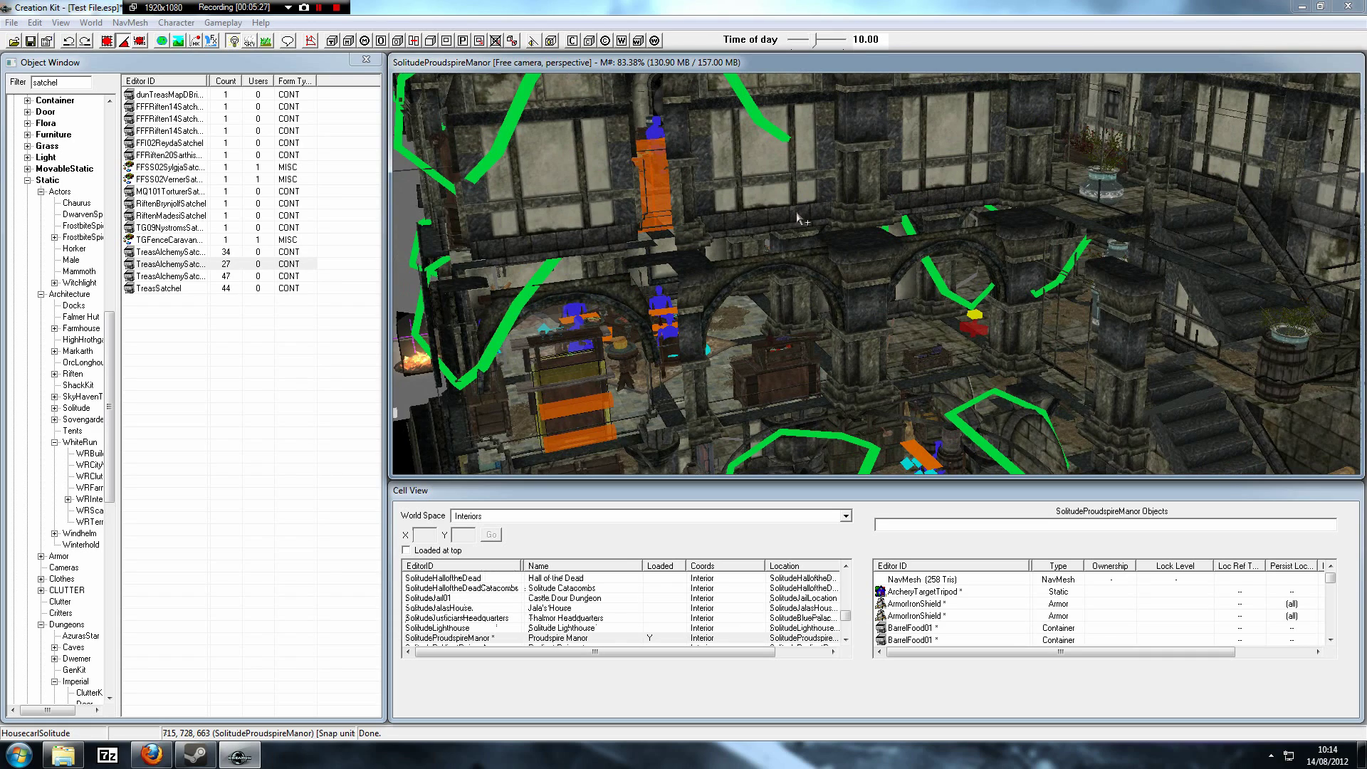
{"action": "scroll", "coordinate": [801, 228], "scroll_direction": "up", "scroll_amount": 5}
{"action": "key", "text": "m"}
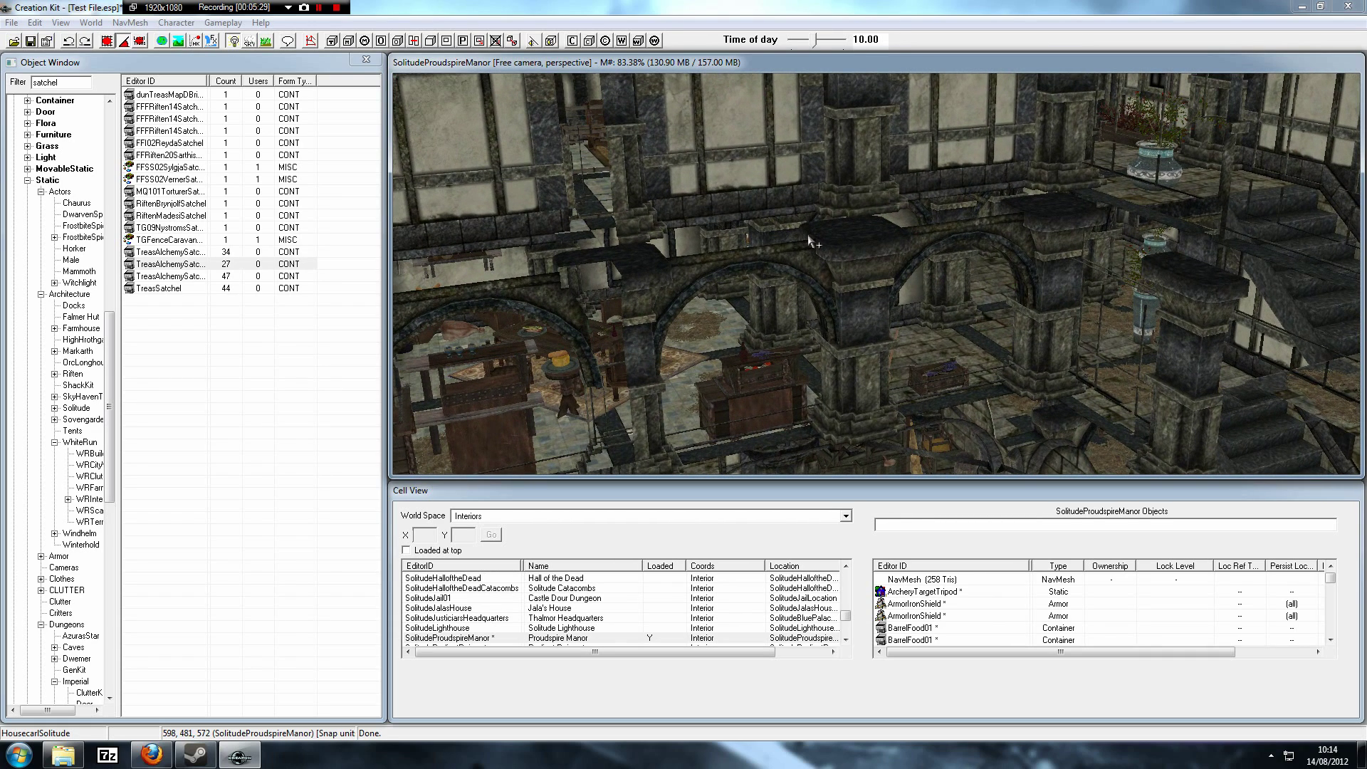